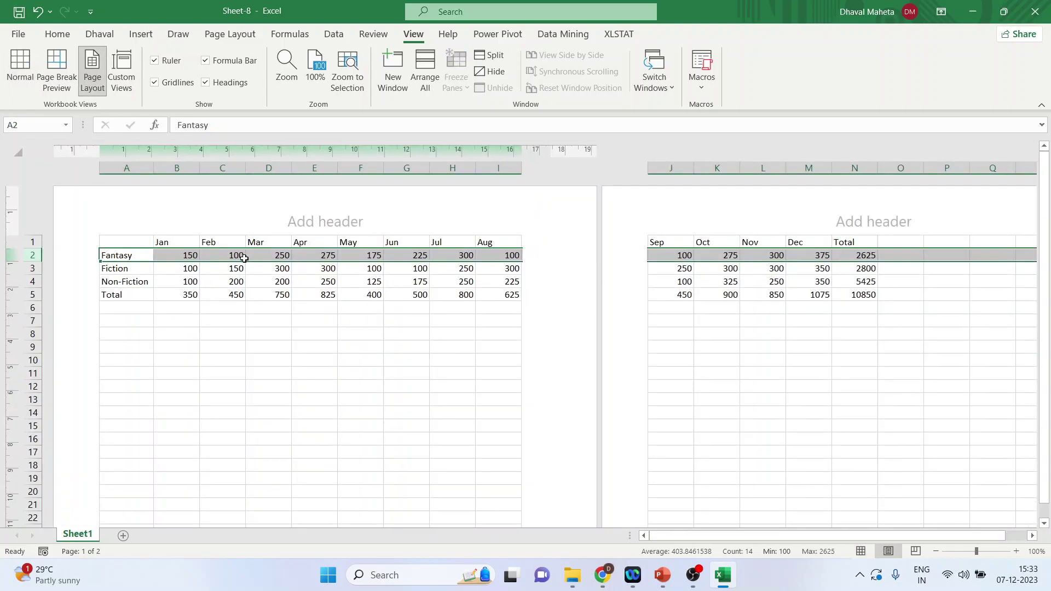
# Look over the sheet's printed pages in Page Layout view, from the header down to the footer
pyautogui.scroll(-8, 304, 383)
pyautogui.scroll(-4, 303, 384)
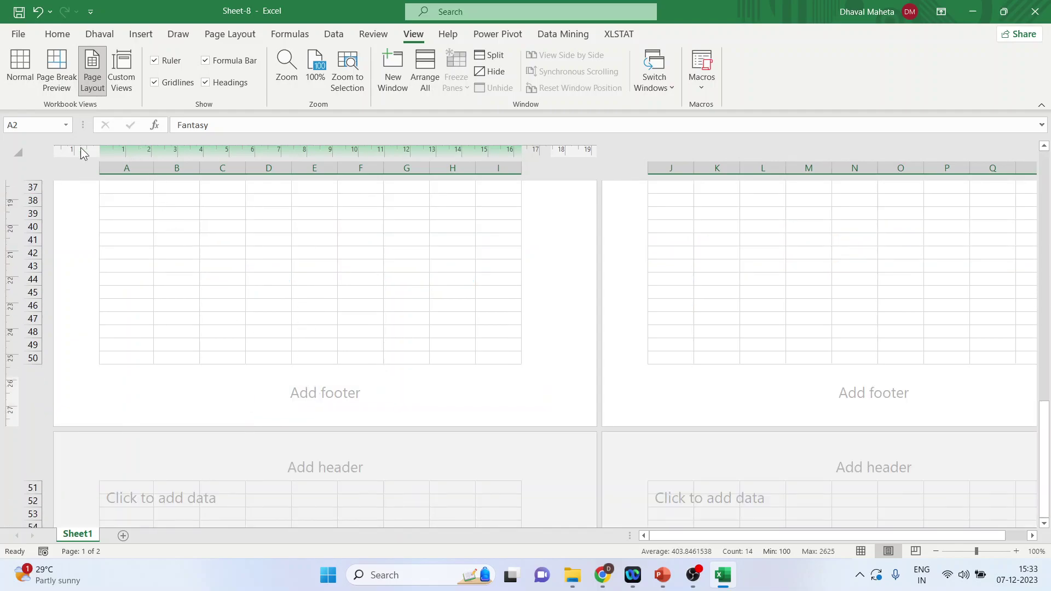
pyautogui.scroll(7, 142, 254)
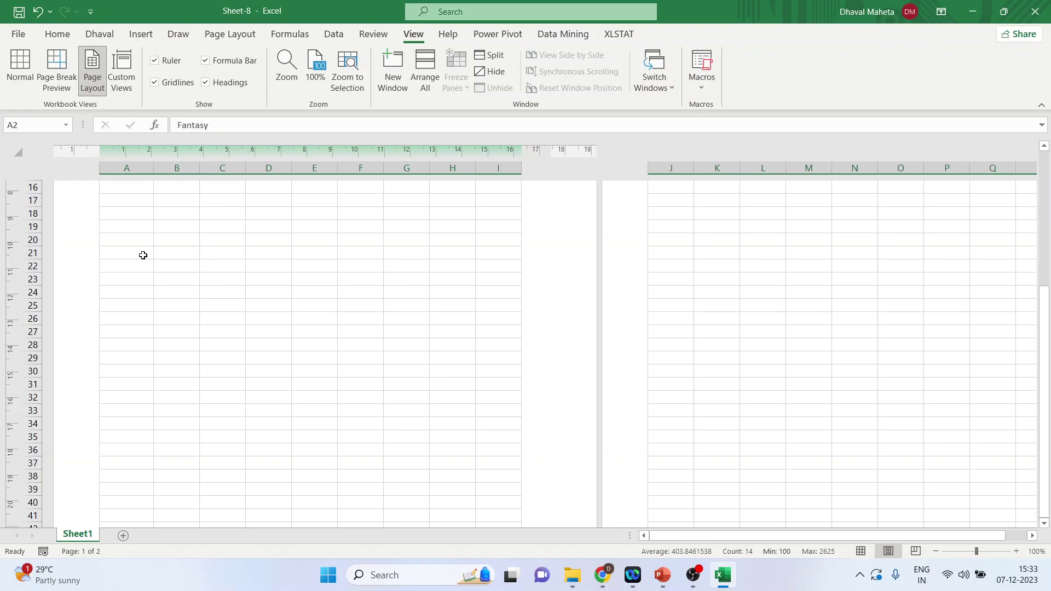
pyautogui.scroll(5, 143, 255)
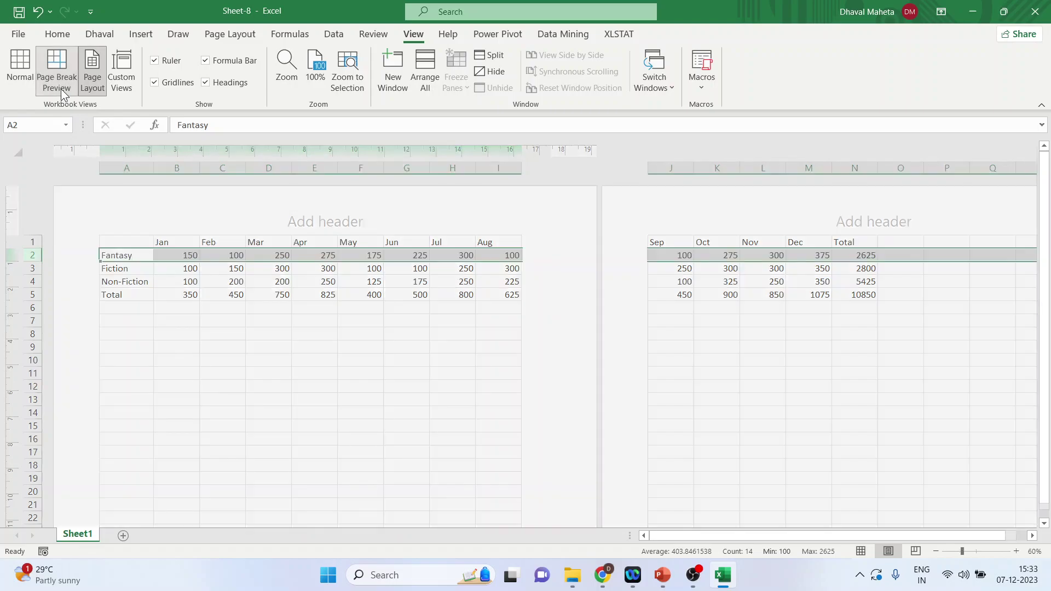
# Check the table's page breaks in Page Break Preview and return the sheet to Normal view
pyautogui.click(57, 77)
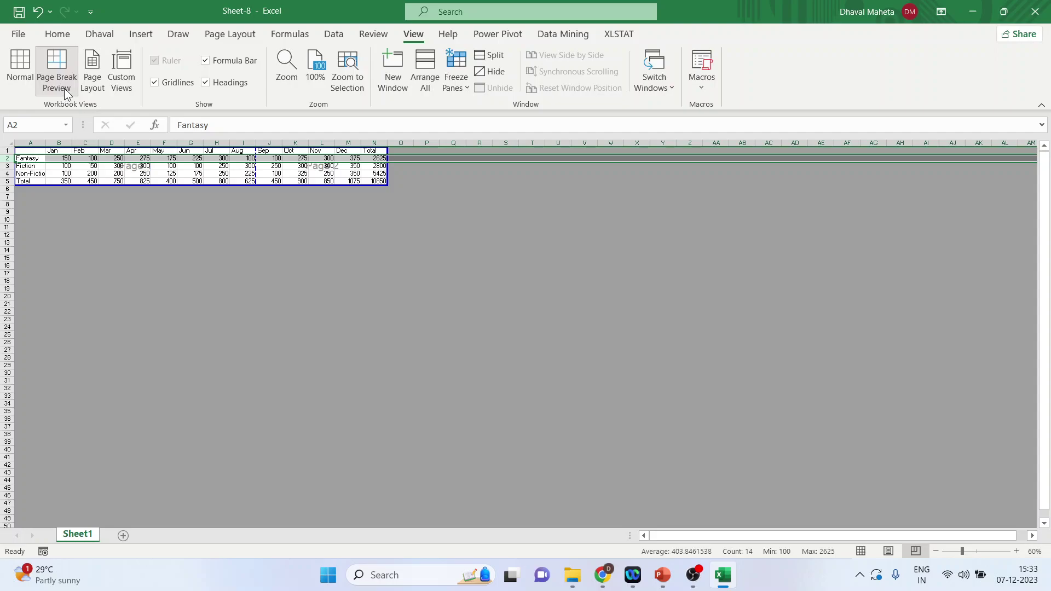
pyautogui.moveTo(33, 151); pyautogui.dragTo(379, 182)
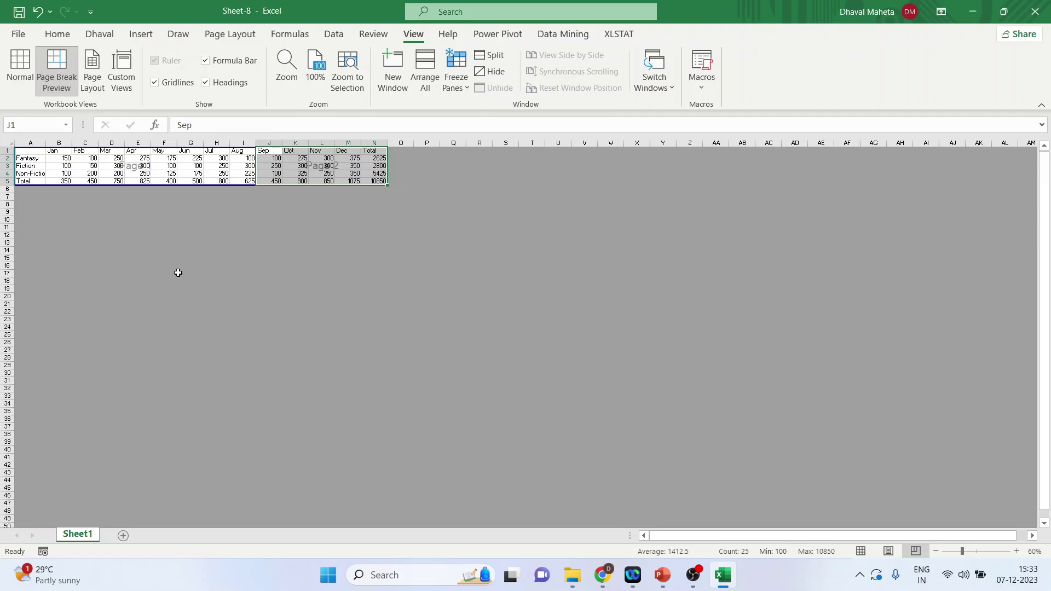
pyautogui.click(21, 71)
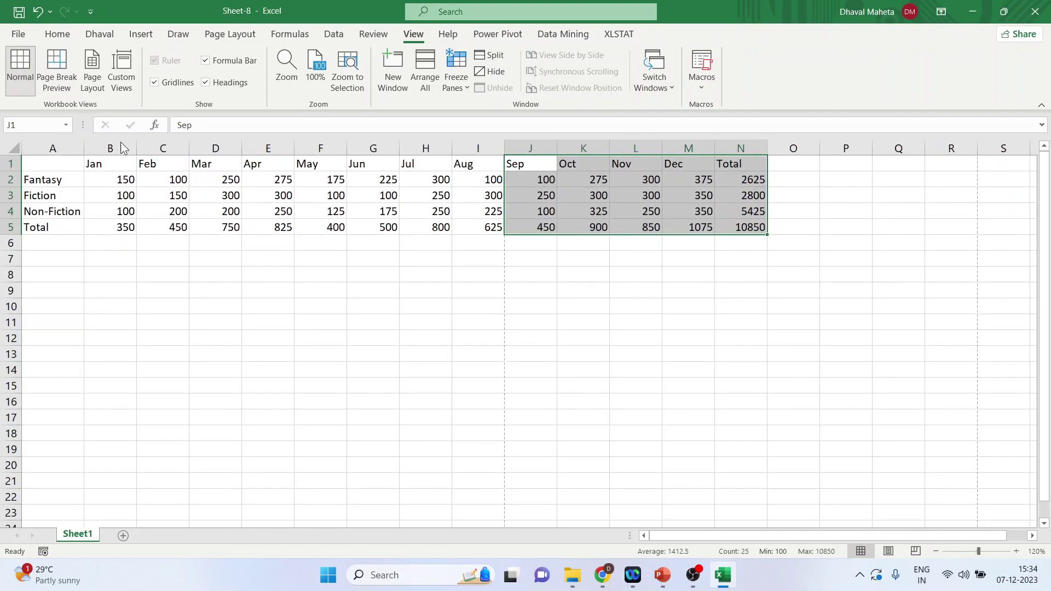
pyautogui.click(487, 357)
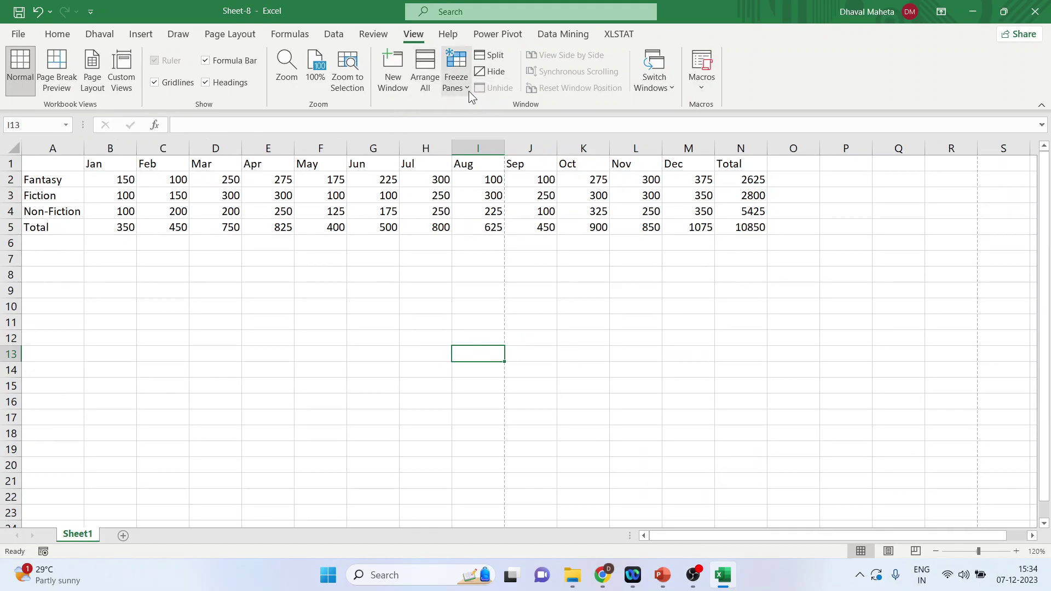
pyautogui.hotkey('ctrl', '-')
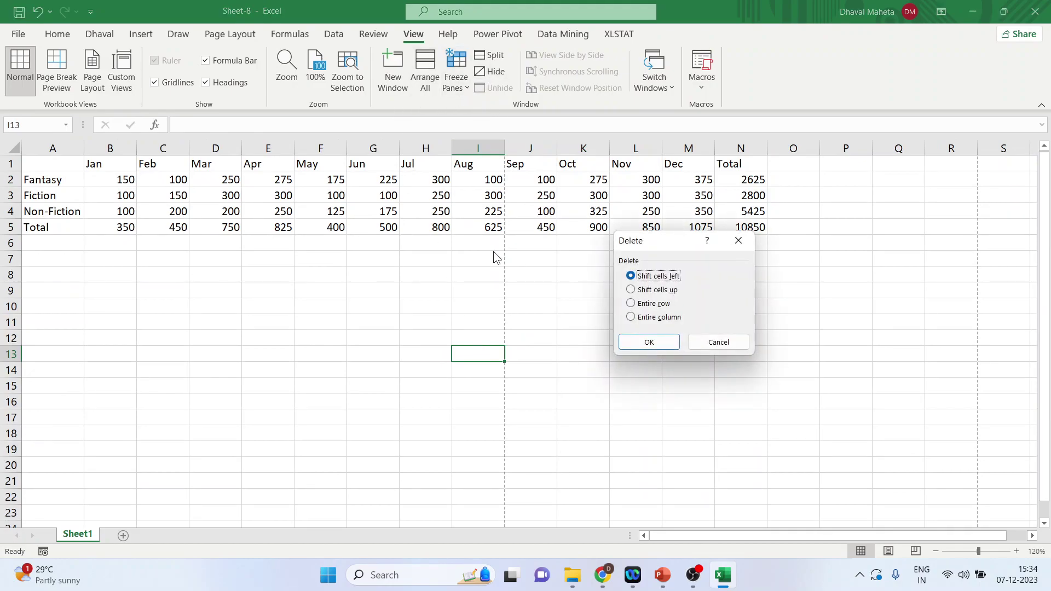
pyautogui.click(721, 348)
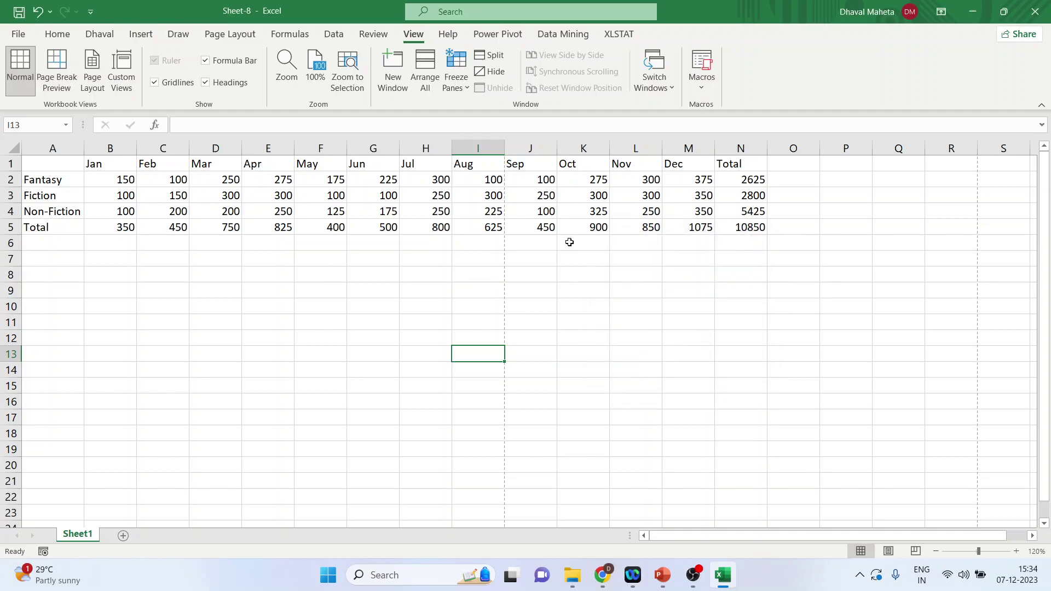
pyautogui.click(464, 90)
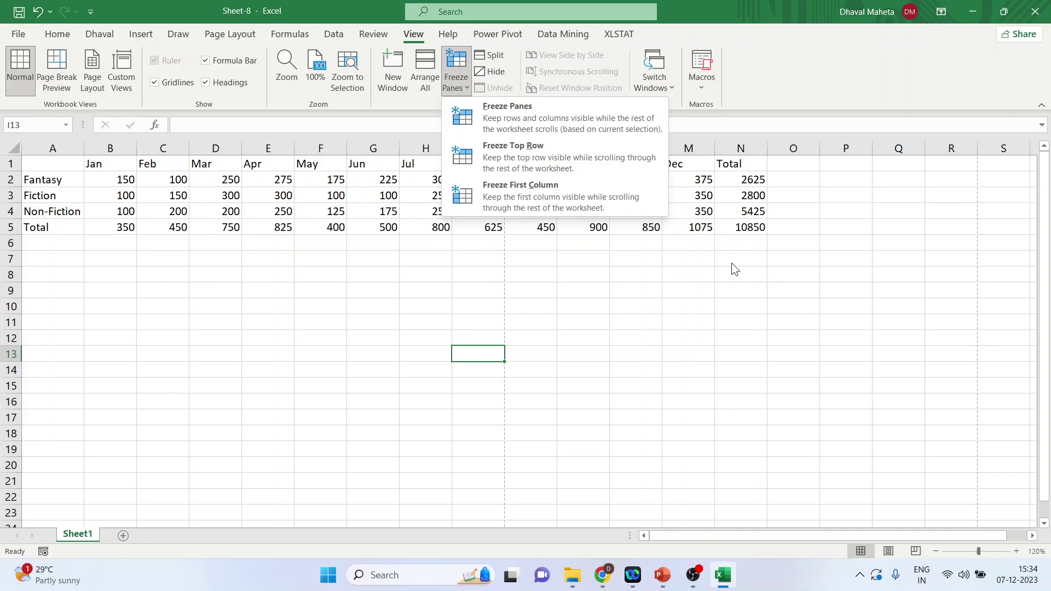
pyautogui.click(797, 280)
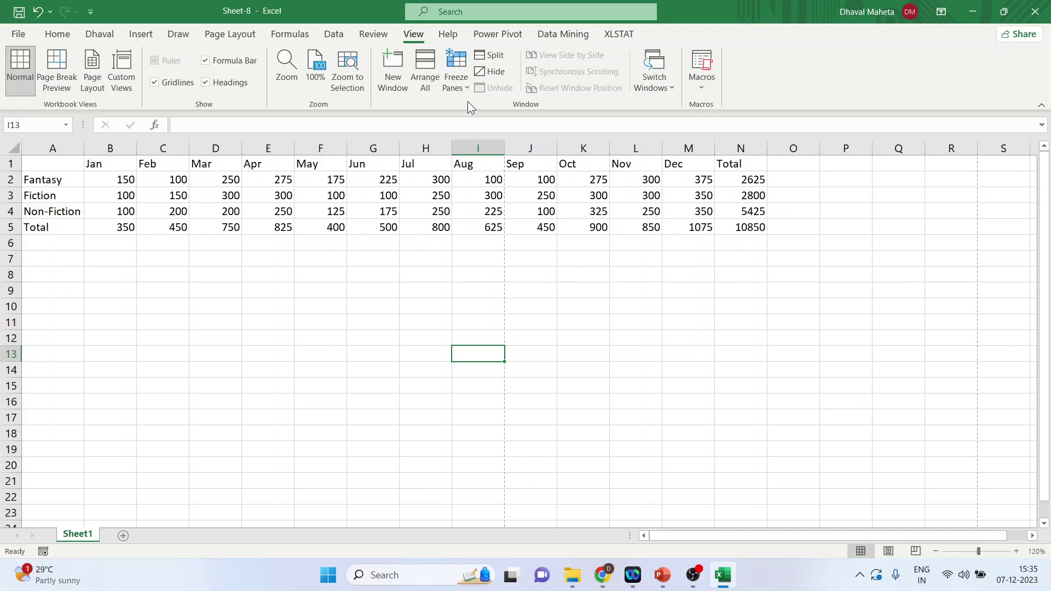
pyautogui.click(467, 84)
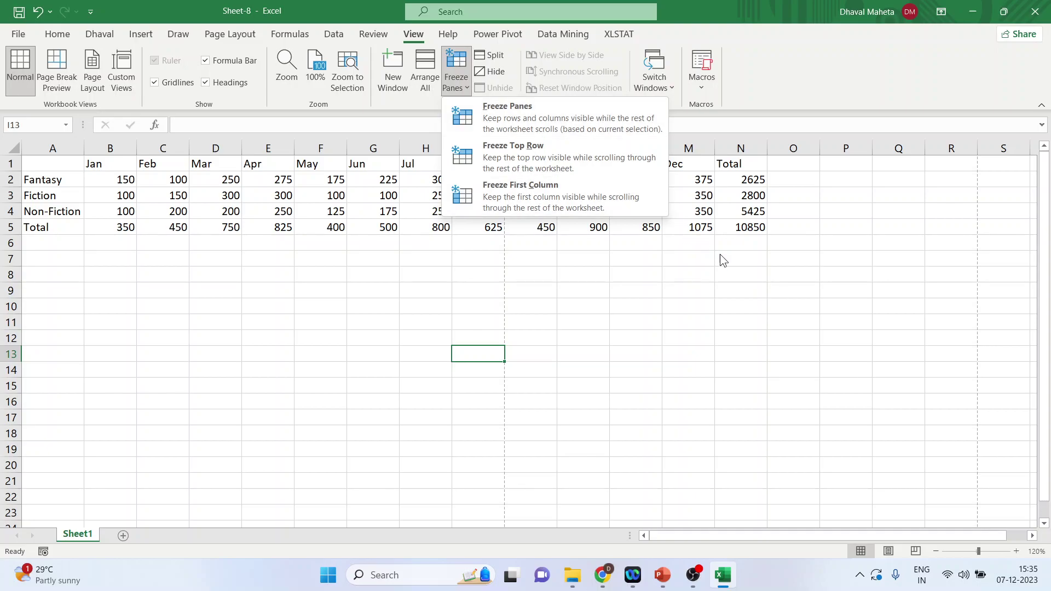
pyautogui.click(763, 272)
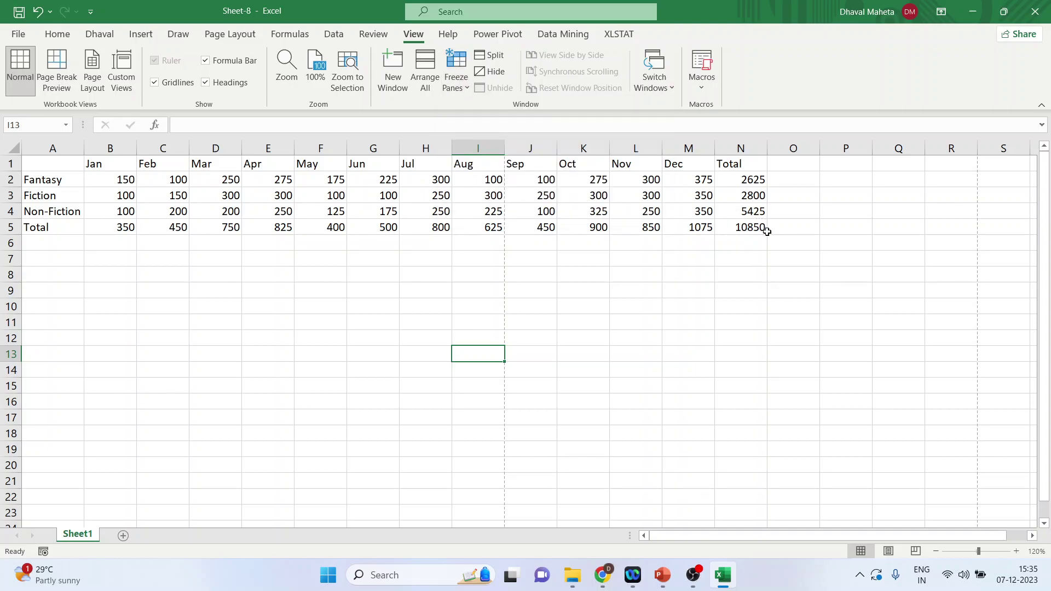
# Freeze panes at cell O6 so that rows 1 to 5 and columns A to N, the whole table, stay locked
pyautogui.click(741, 149)
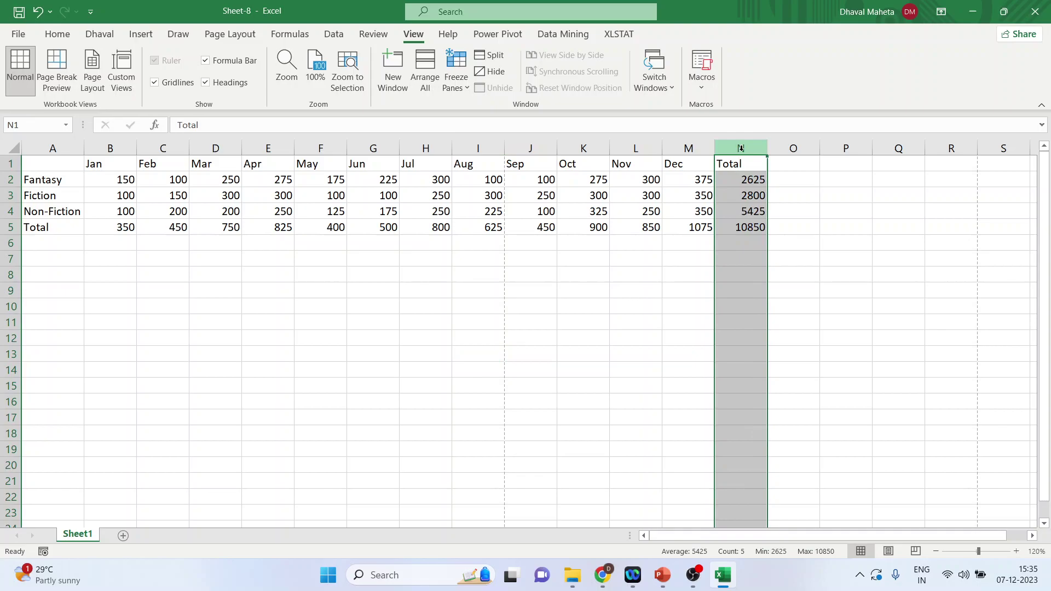
pyautogui.click(11, 227)
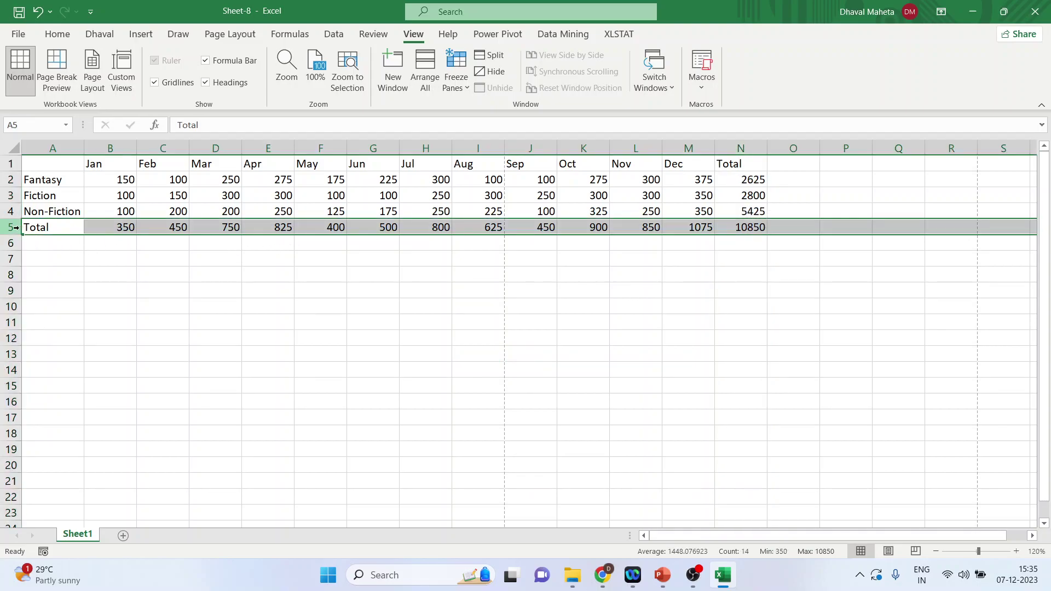
pyautogui.click(781, 243)
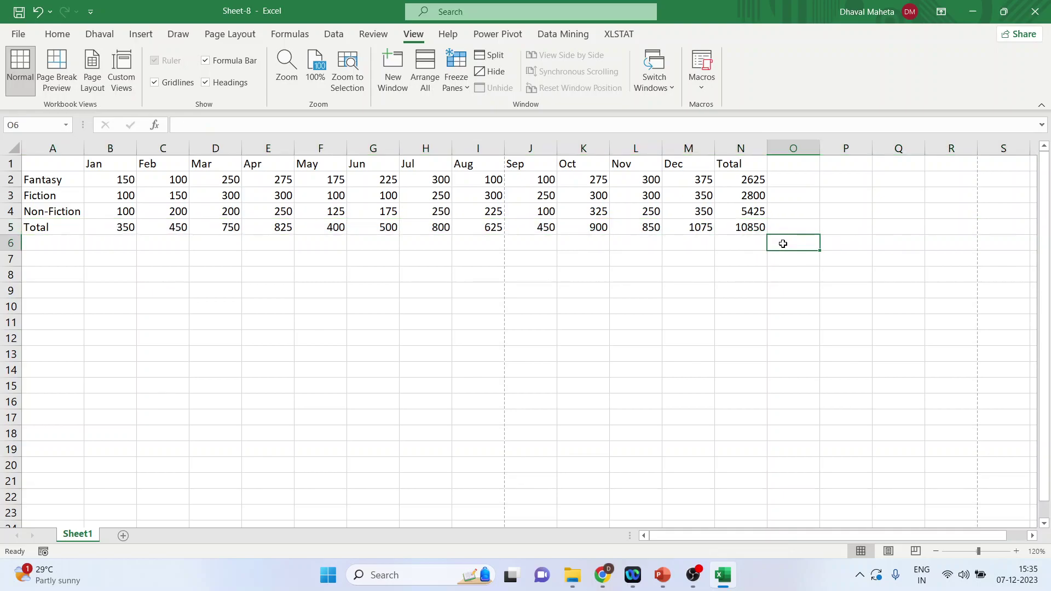
pyautogui.click(733, 149)
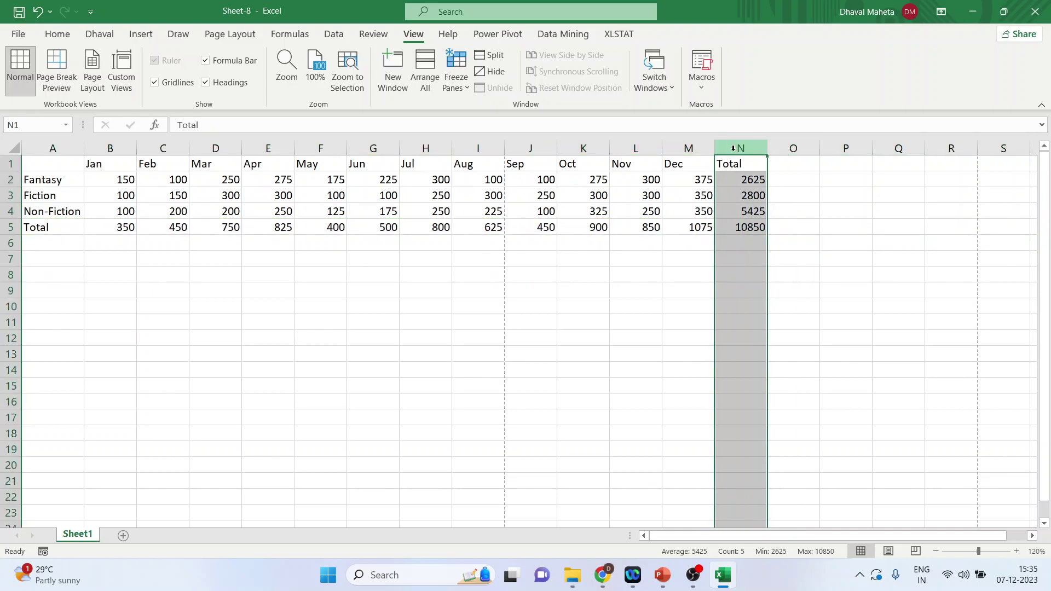
pyautogui.click(795, 196)
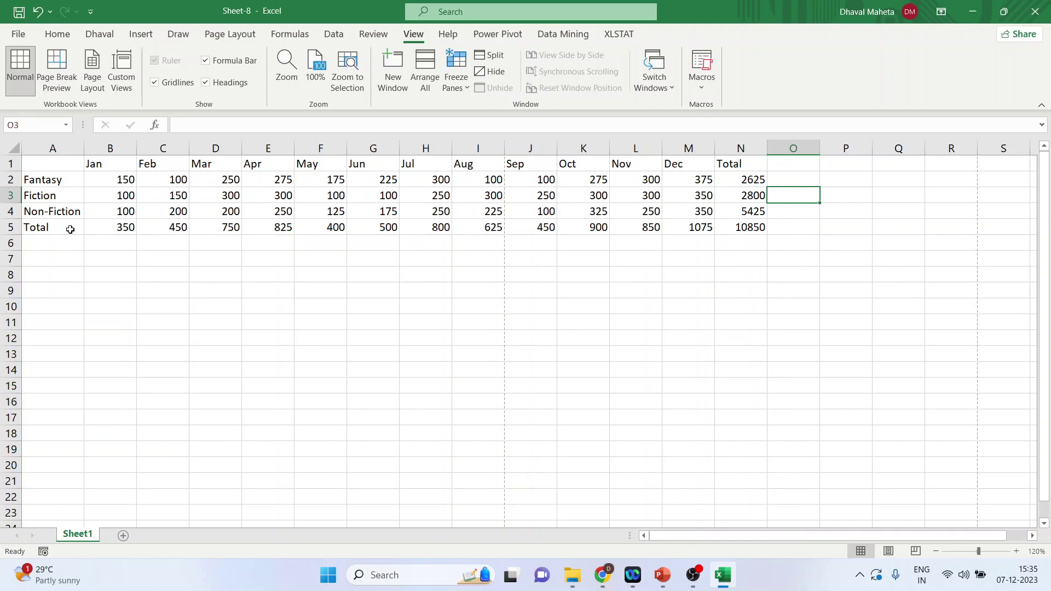
pyautogui.moveTo(71, 228); pyautogui.dragTo(133, 229)
pyautogui.moveTo(74, 165); pyautogui.dragTo(768, 234)
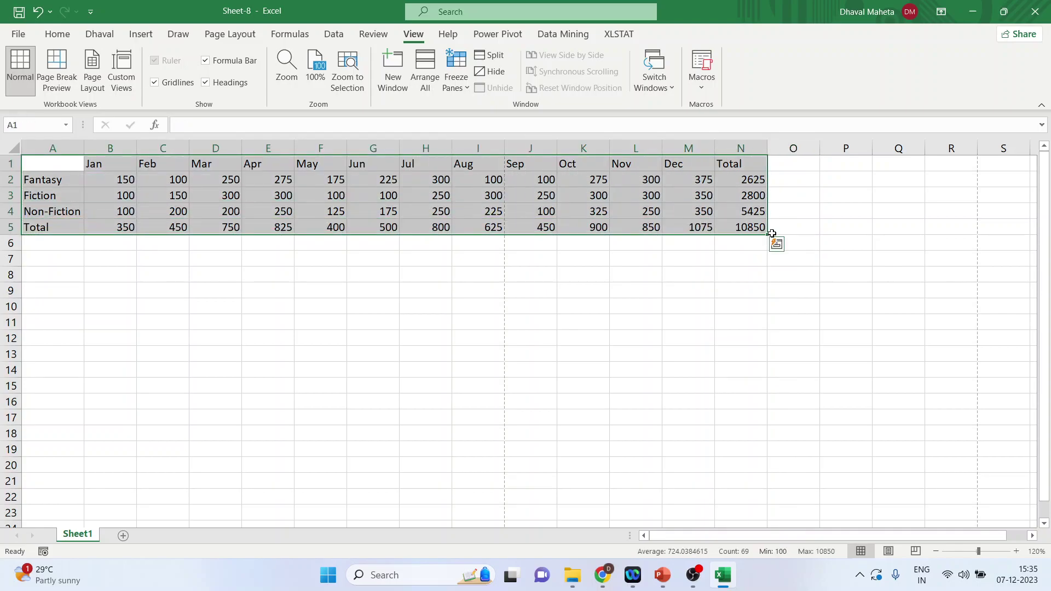
pyautogui.click(804, 247)
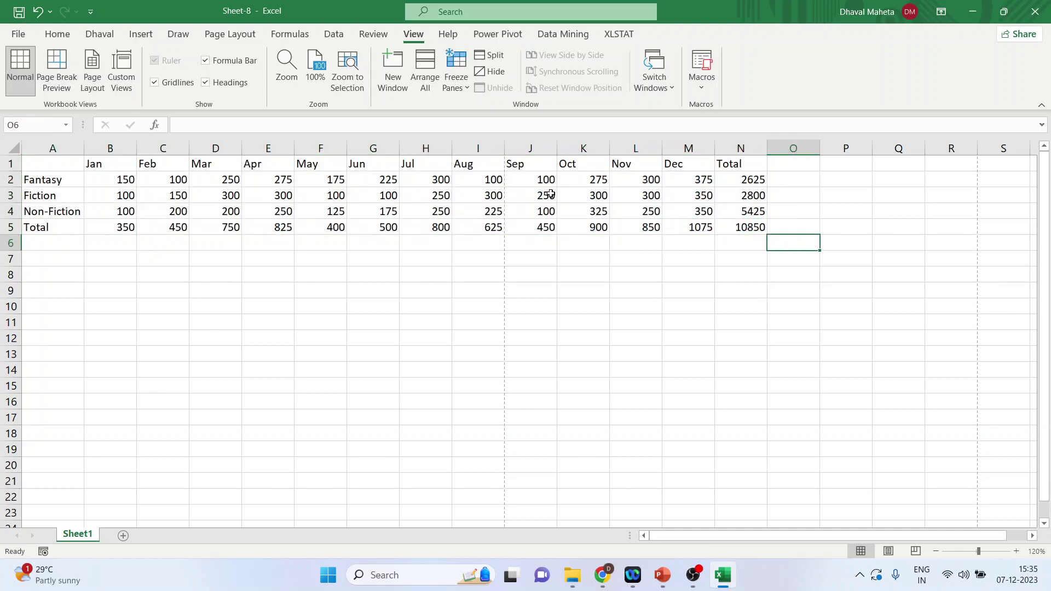
pyautogui.click(465, 90)
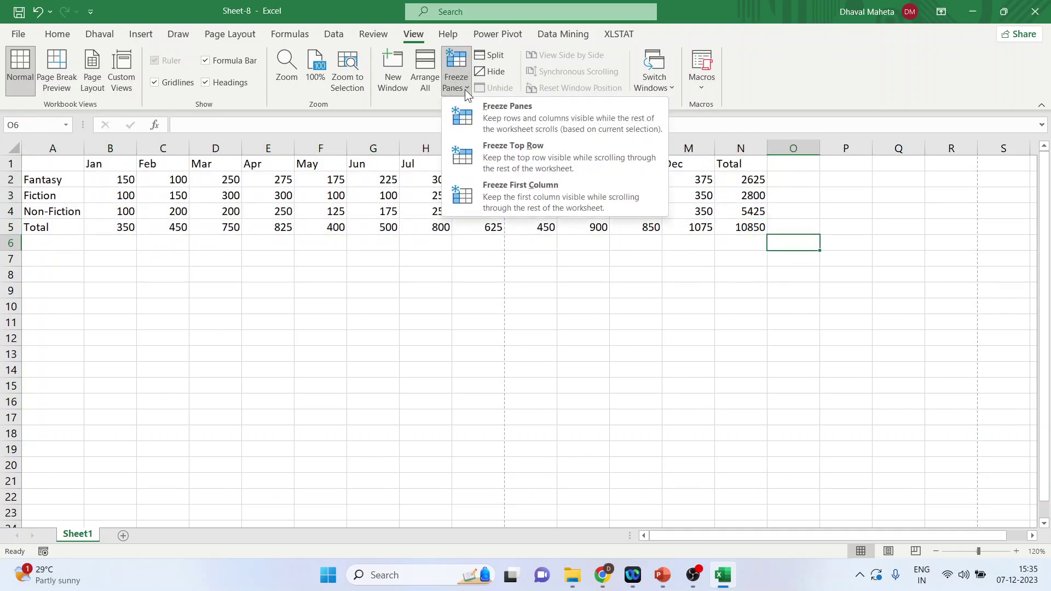
pyautogui.click(498, 115)
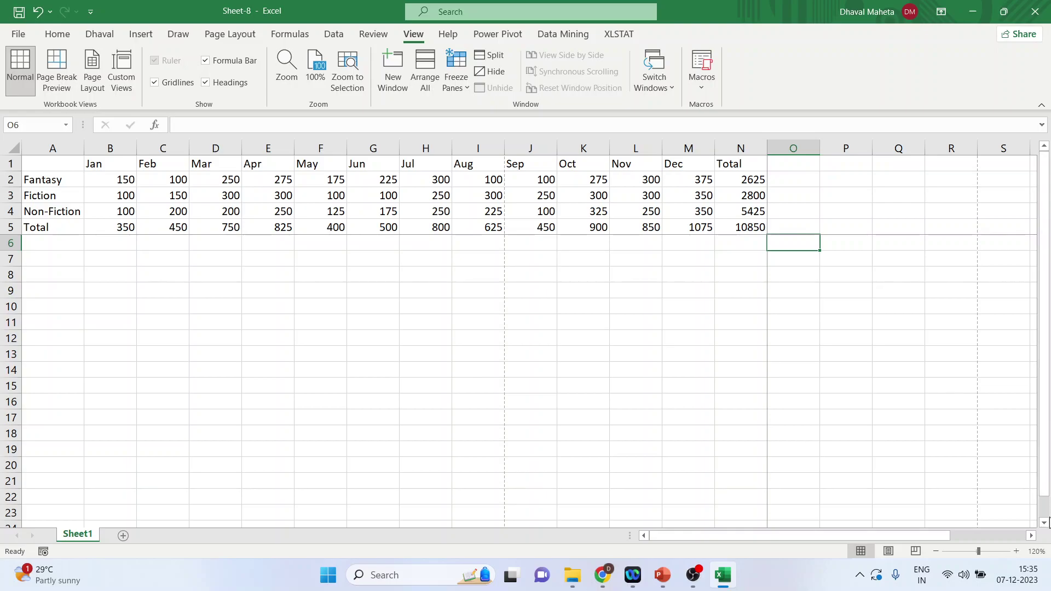
# Test the frozen panes by moving through the sheet vertically and horizontally, and unfreeze them
pyautogui.scroll(-3, 1047, 523)
pyautogui.scroll(-3, 1046, 523)
pyautogui.moveTo(1044, 473); pyautogui.dragTo(1050, 279)
pyautogui.click(1031, 536)
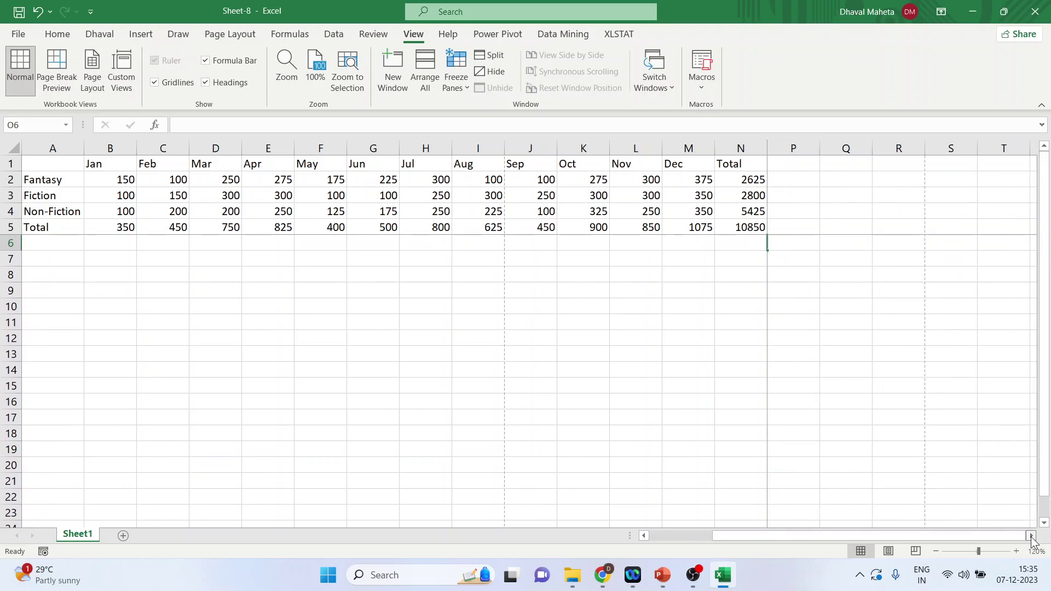
pyautogui.moveTo(964, 536); pyautogui.dragTo(679, 545)
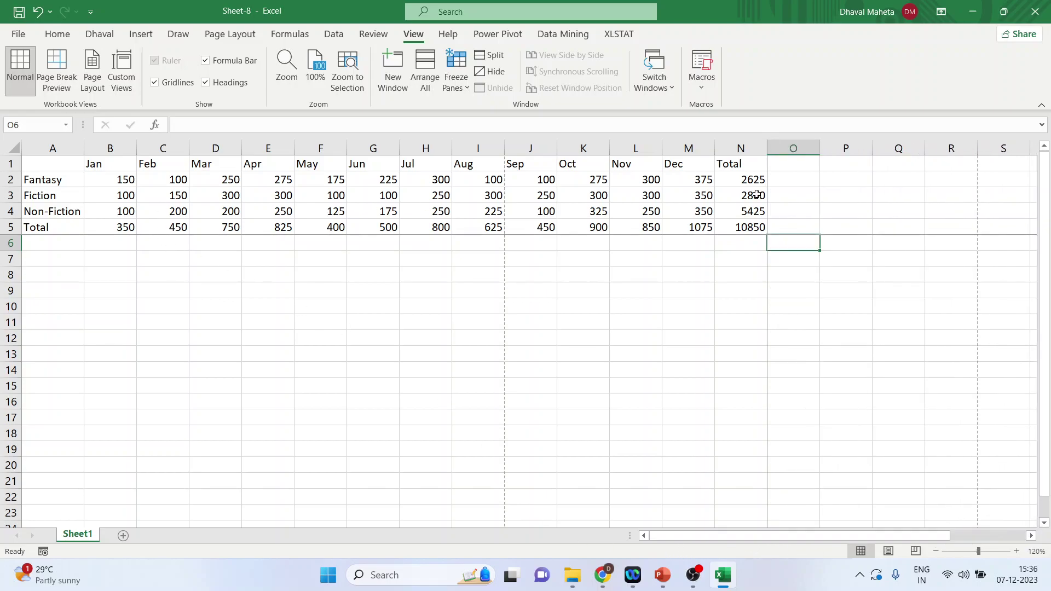
pyautogui.click(461, 89)
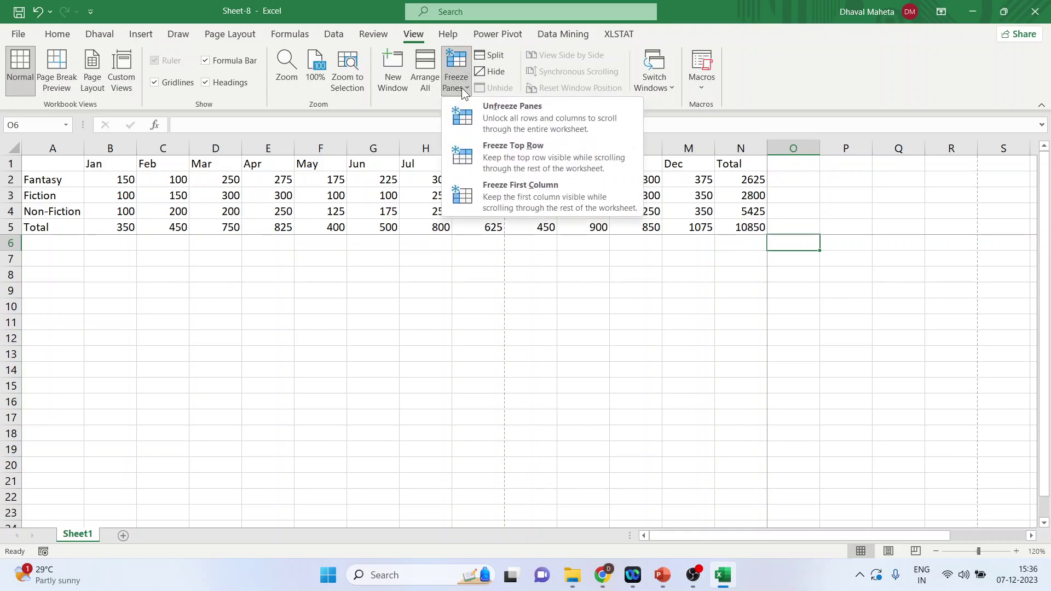
pyautogui.click(486, 122)
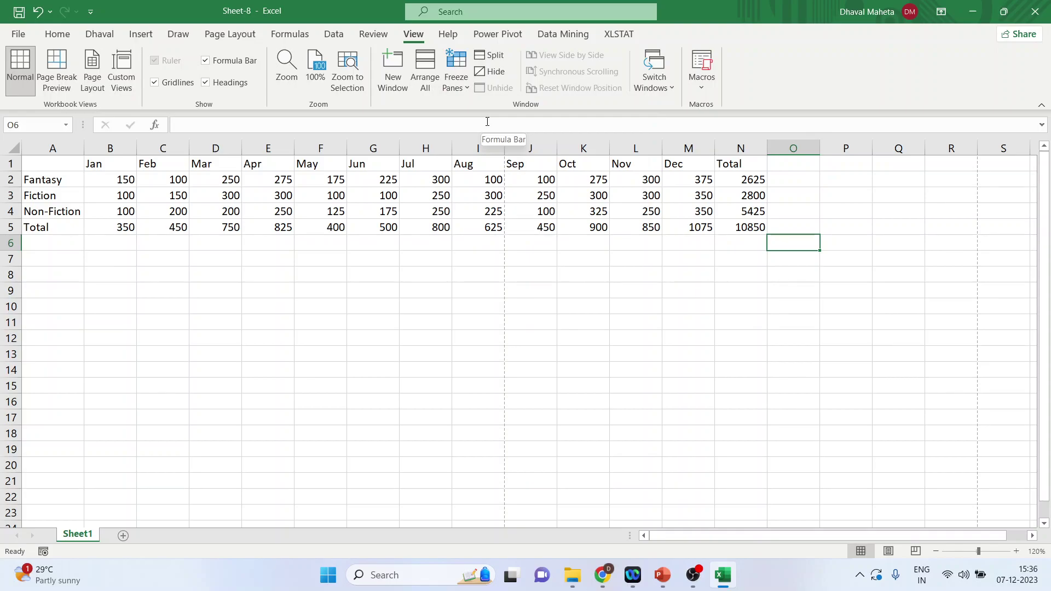
# Freeze the top row with the month headings and check the lock by moving down the sheet
pyautogui.click(465, 92)
pyautogui.click(507, 148)
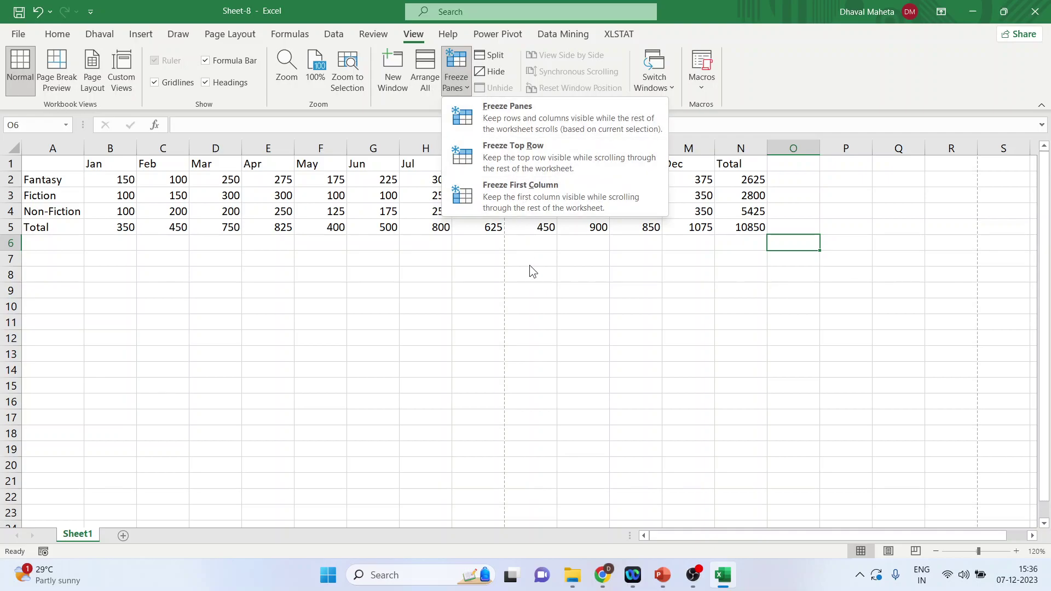
pyautogui.click(356, 165)
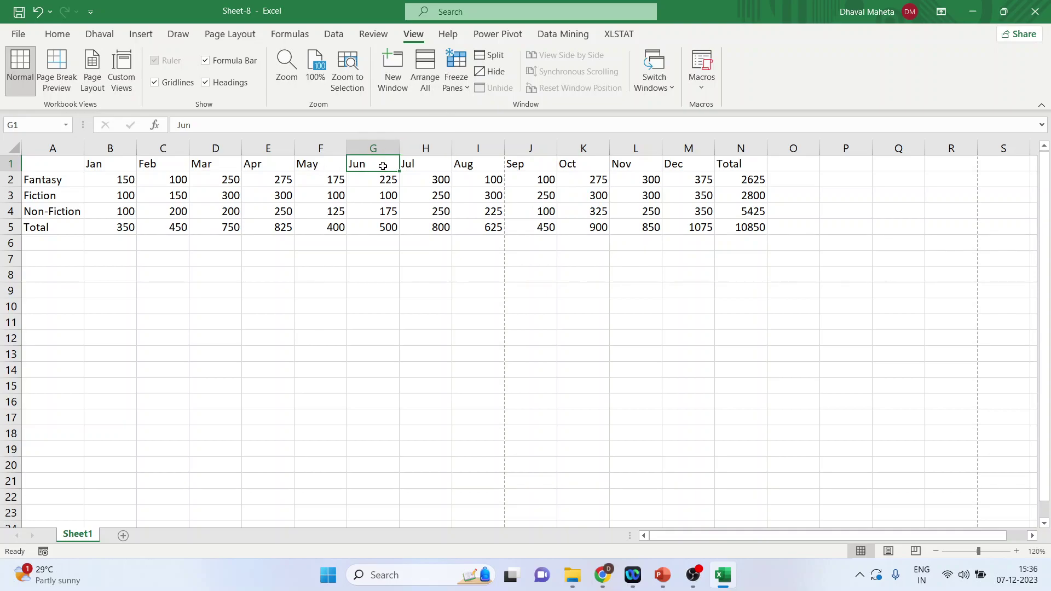
pyautogui.click(468, 88)
pyautogui.click(474, 149)
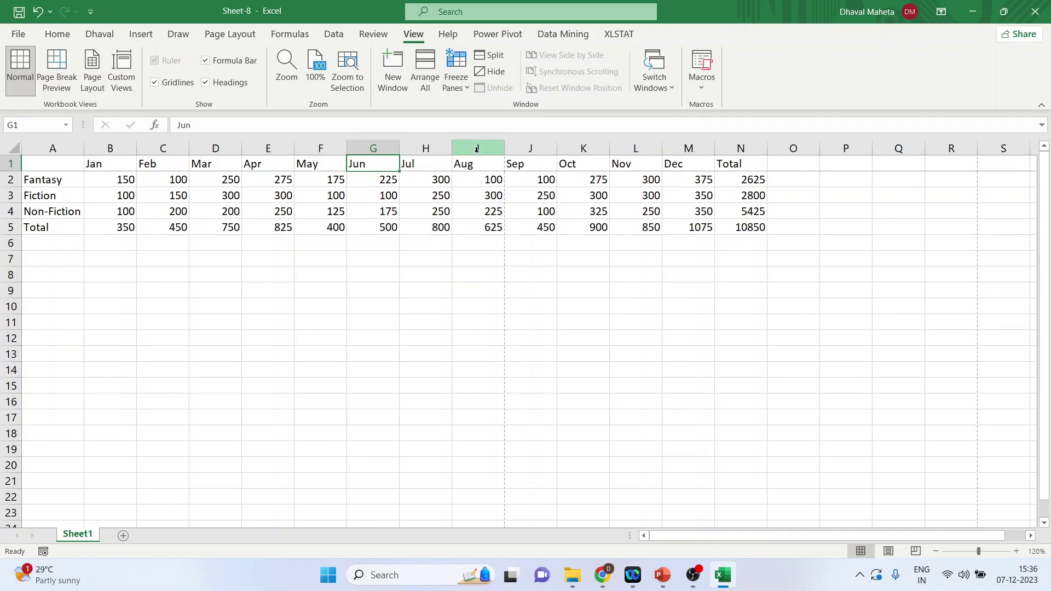
pyautogui.click(1044, 523)
pyautogui.scroll(-1, 1044, 523)
pyautogui.moveTo(1045, 460); pyautogui.dragTo(1045, 417)
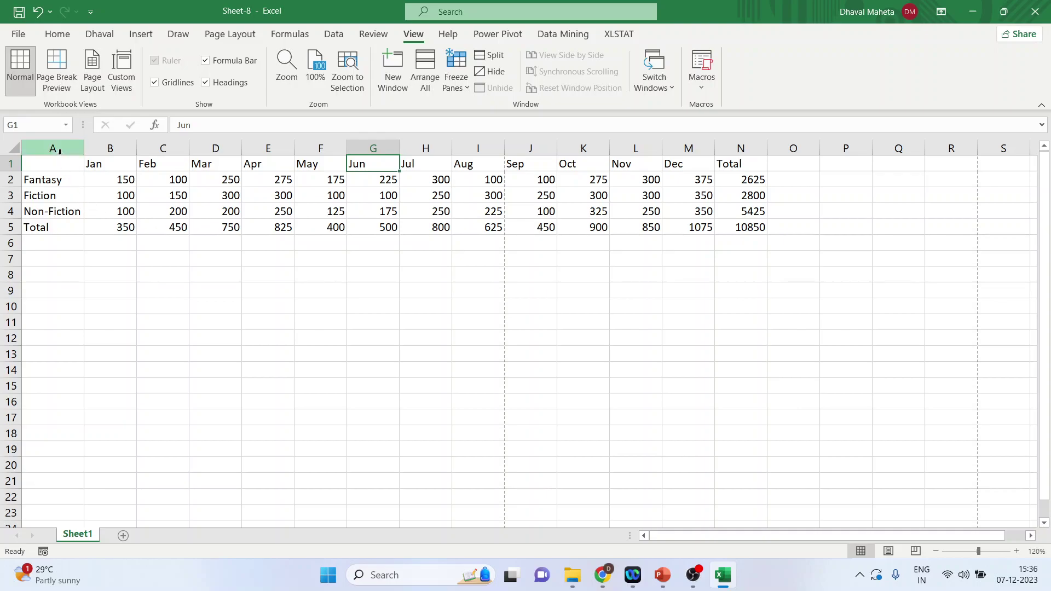
# Freeze the first column, which holds the book categories, in place of the frozen top row
pyautogui.click(47, 182)
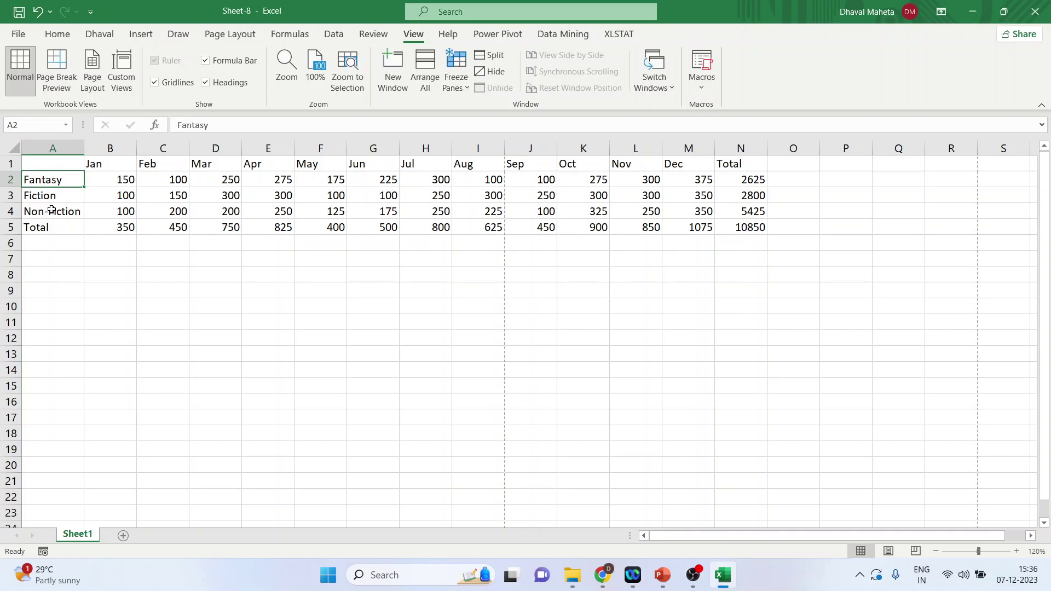
pyautogui.click(51, 196)
pyautogui.click(54, 217)
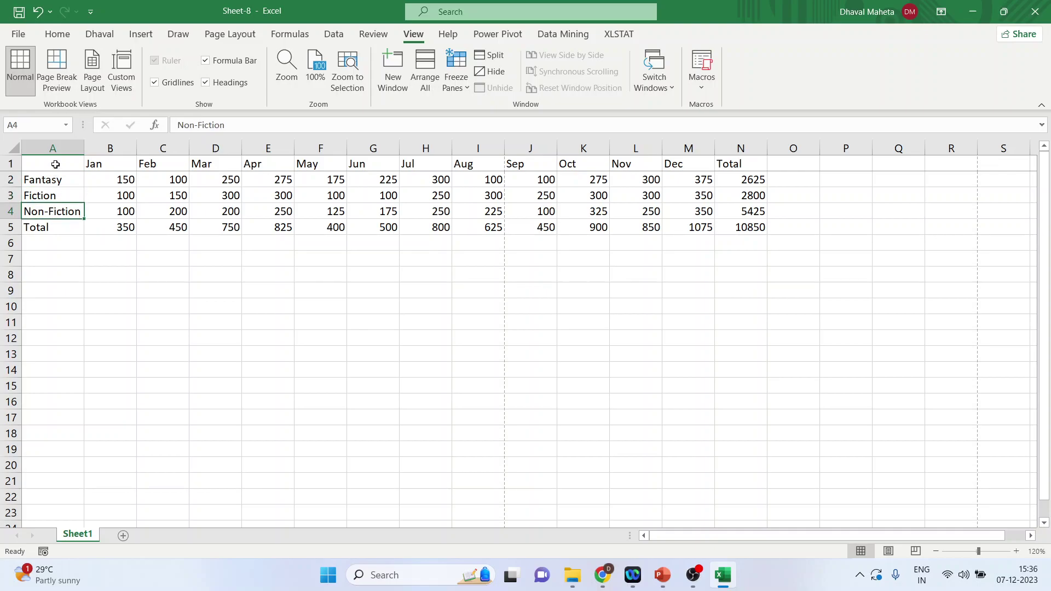
pyautogui.click(56, 147)
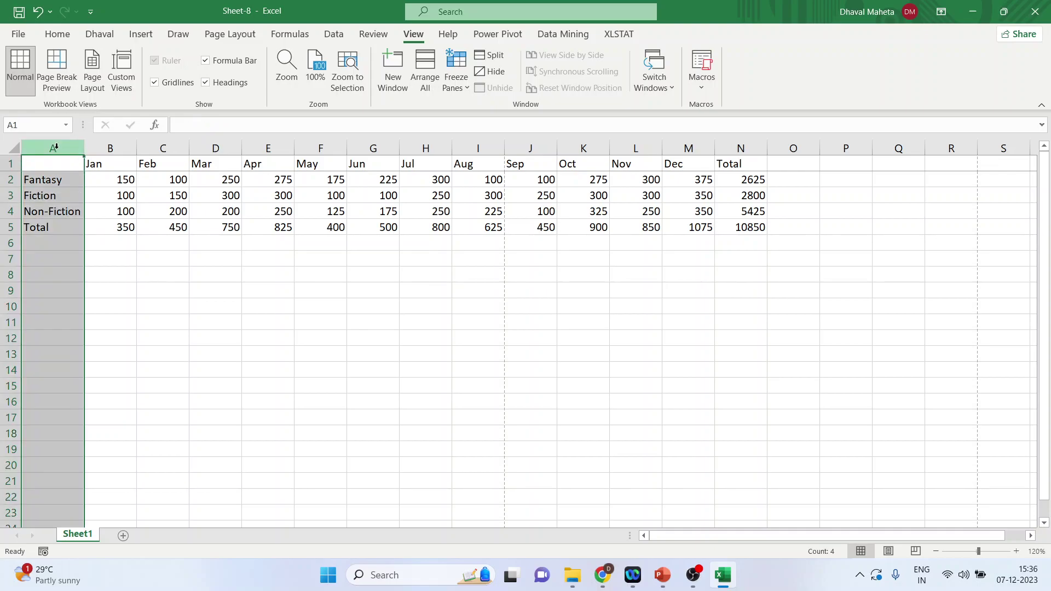
pyautogui.click(463, 81)
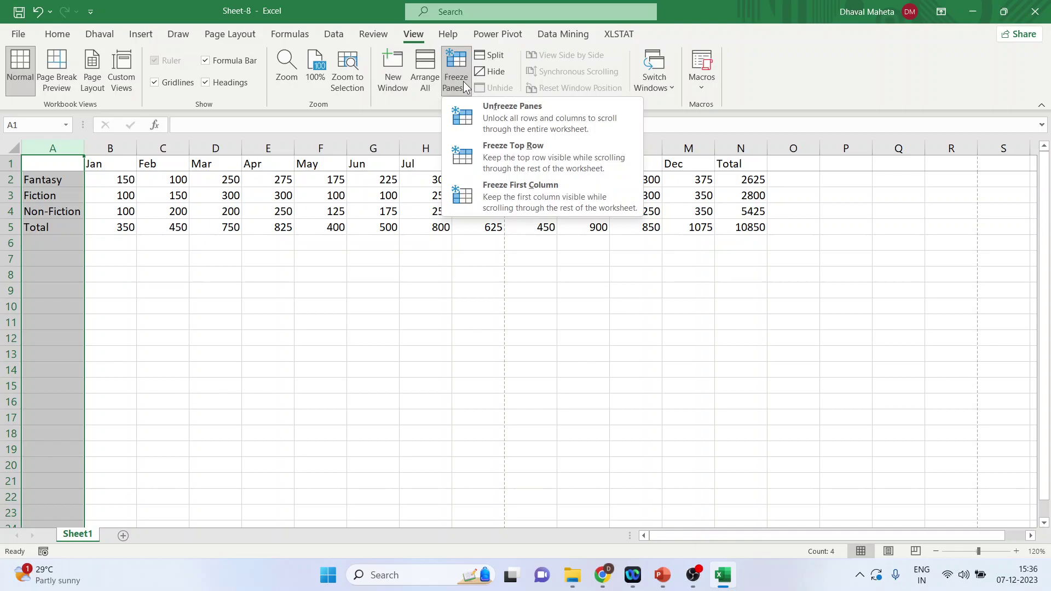
pyautogui.click(511, 185)
pyautogui.click(213, 305)
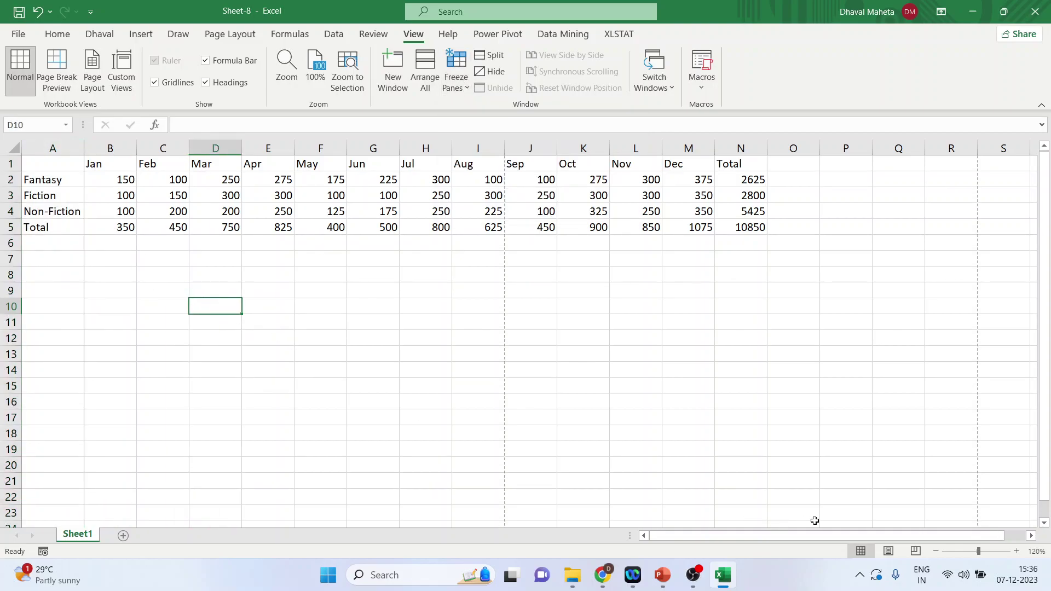
# Check that the frozen book category column stays locked while moving across the sheet and back to January
pyautogui.click(1031, 535)
pyautogui.click(1031, 536)
pyautogui.click(1031, 536)
pyautogui.click(1032, 535)
pyautogui.click(1031, 535)
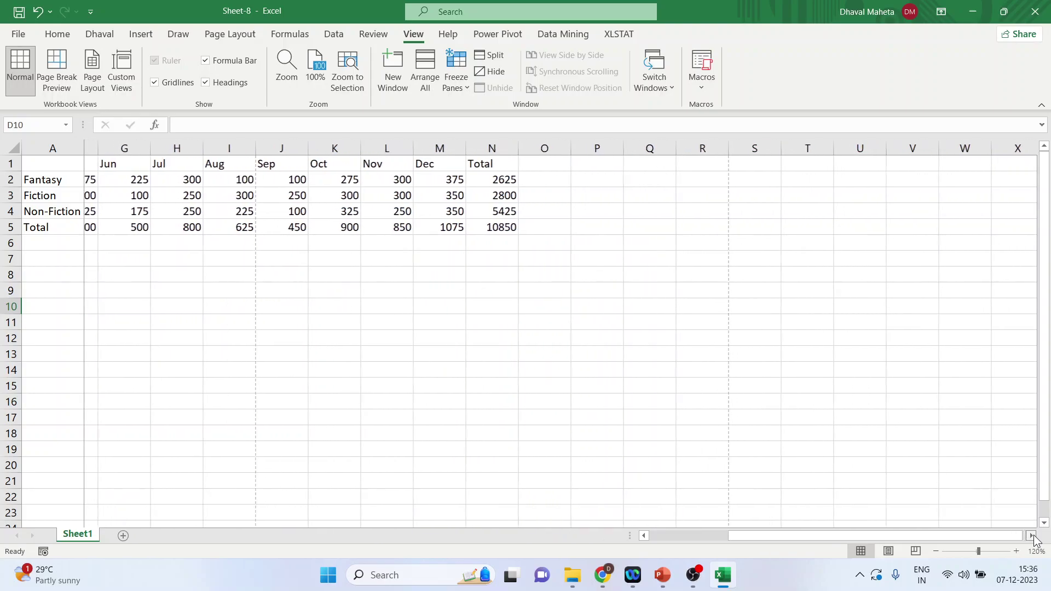
pyautogui.moveTo(858, 535); pyautogui.dragTo(664, 499)
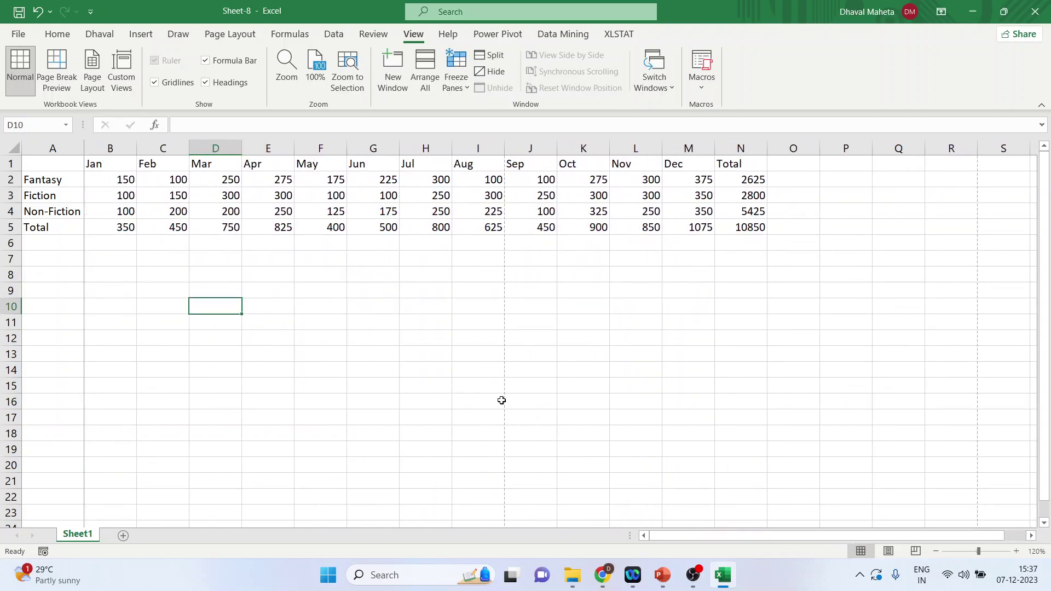
pyautogui.hotkey('ctrl', '-')
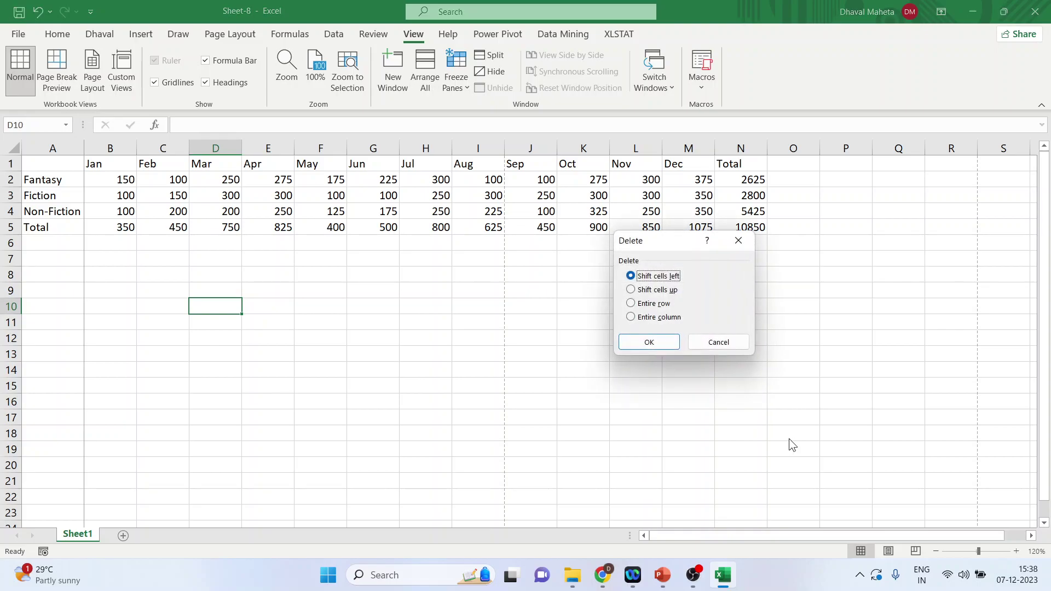
pyautogui.click(711, 346)
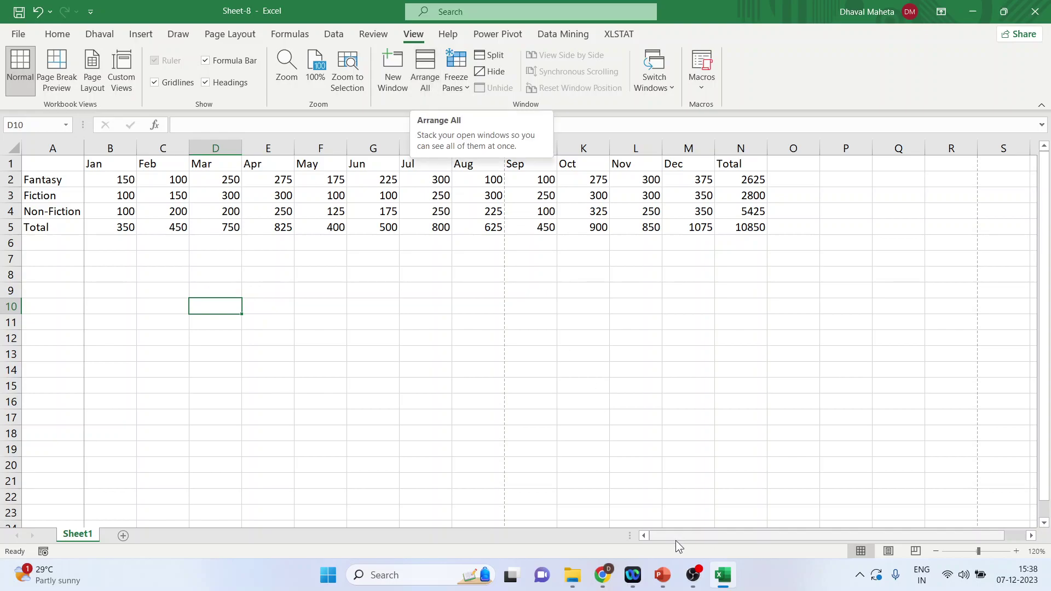
# Close the Sheet-8 workbook without saving its changes
pyautogui.moveTo(721, 577)
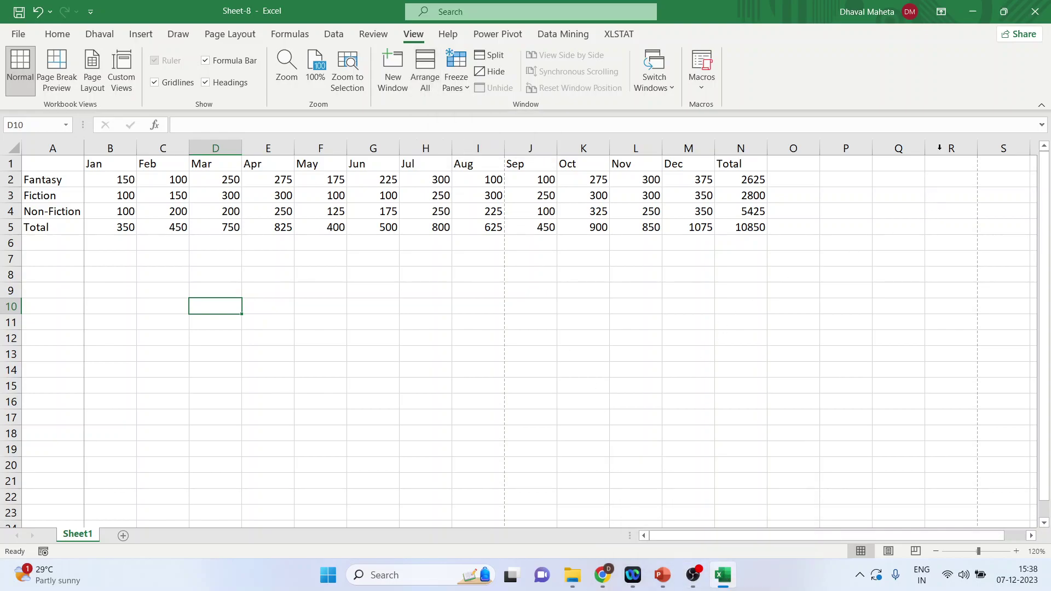
pyautogui.click(1036, 13)
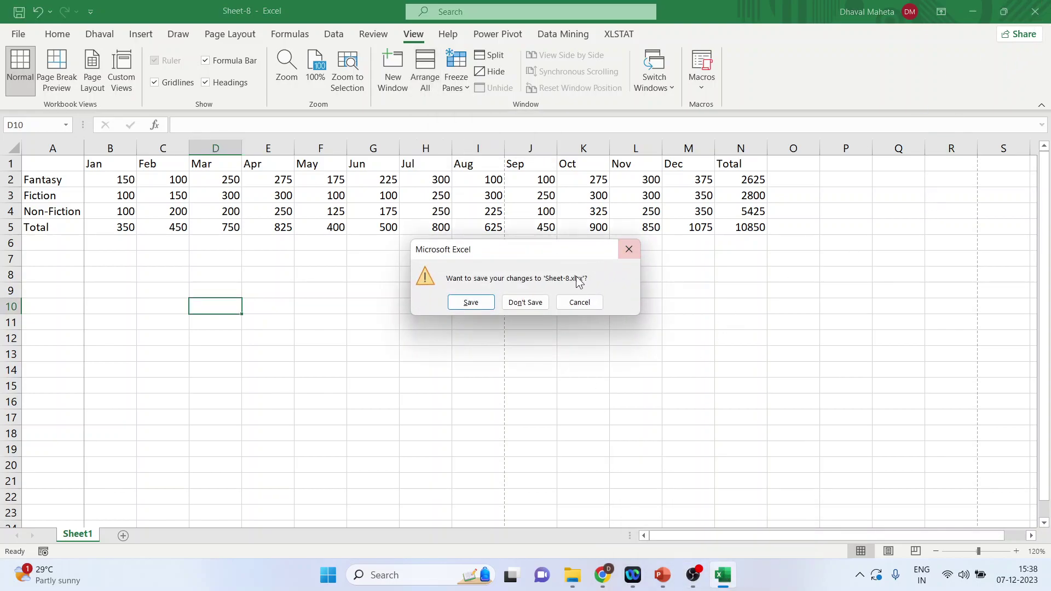
pyautogui.click(529, 305)
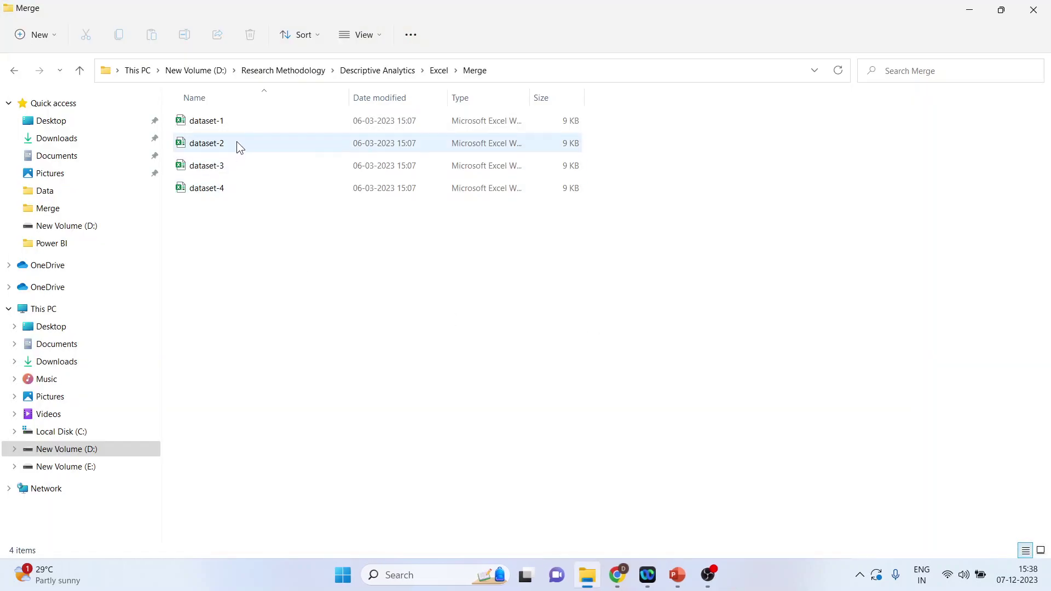
# Open the dataset-1 workbook from the Merge folder, review its Zone and Sales columns, and enlarge the sheet to 140%
pyautogui.doubleClick(236, 123)
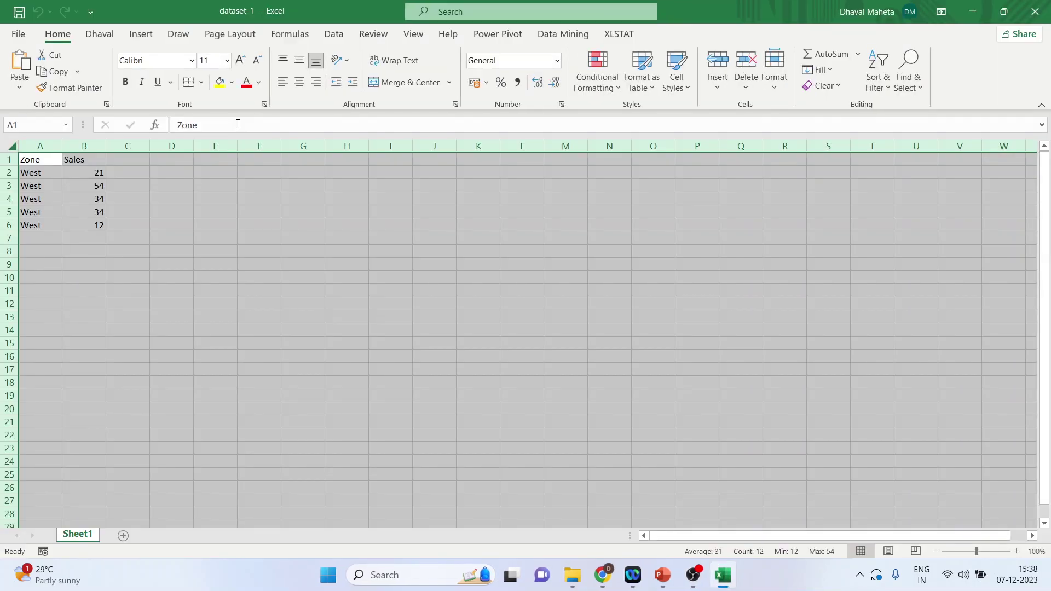
pyautogui.click(323, 268)
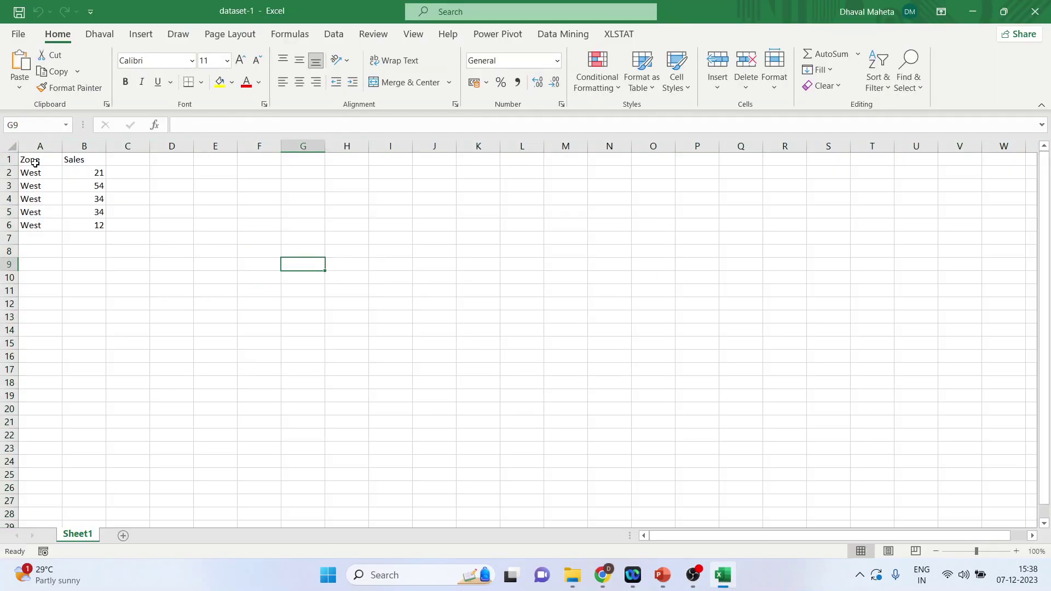
pyautogui.click(84, 146)
pyautogui.click(39, 146)
pyautogui.click(78, 144)
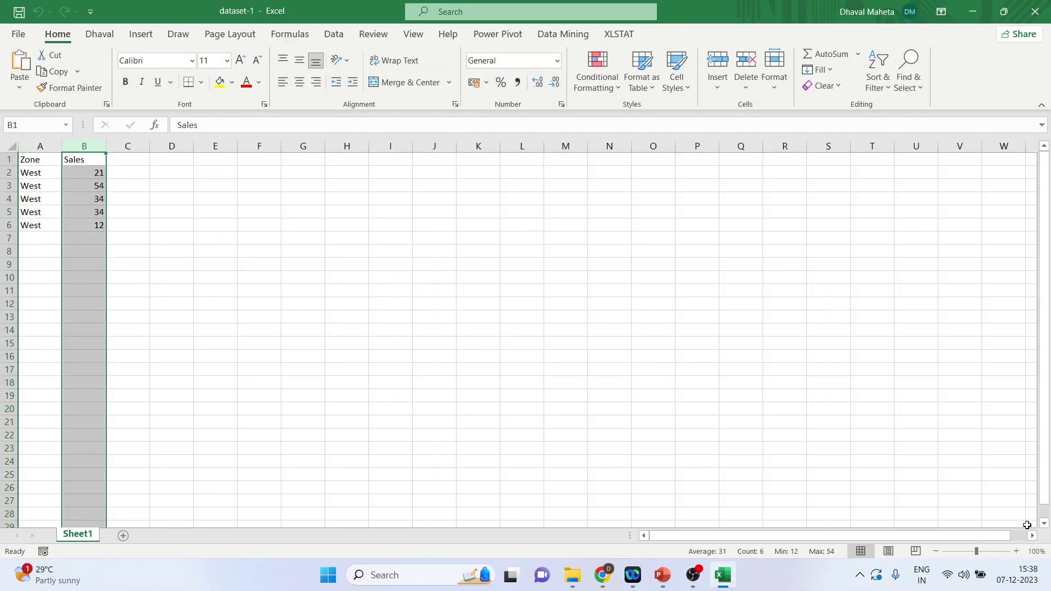
pyautogui.click(1017, 551)
pyautogui.click(1017, 552)
pyautogui.click(1016, 551)
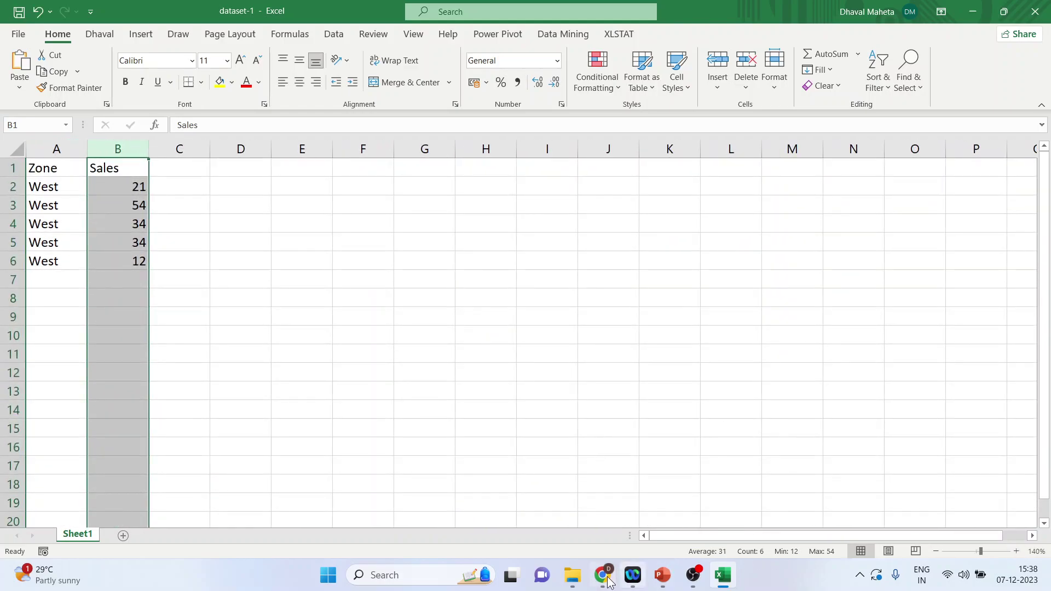
# Open the dataset-2 workbook from the Merge folder and enlarge its sheet to 150%
pyautogui.click(572, 575)
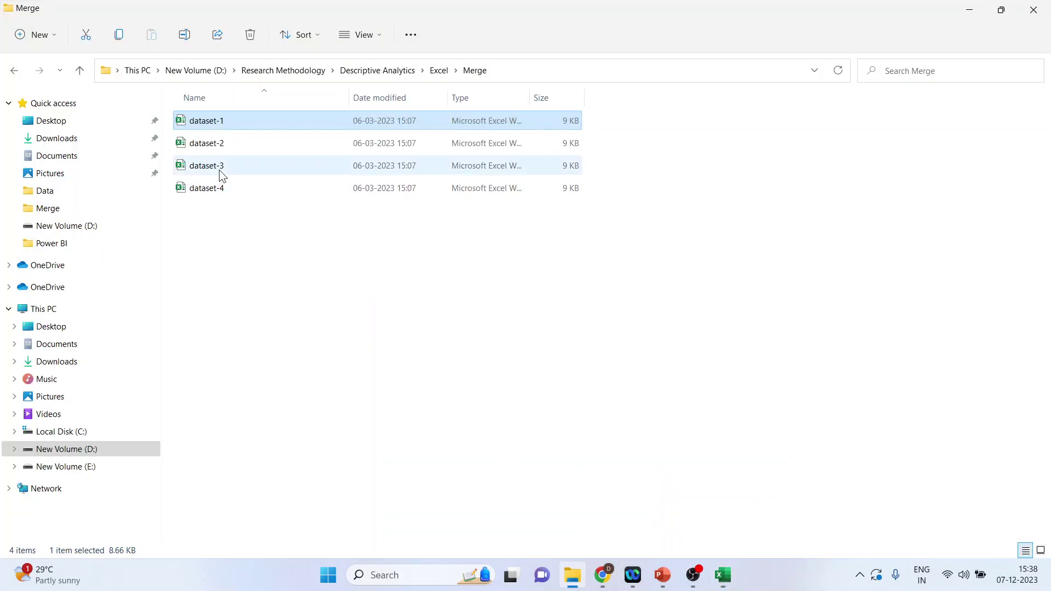
pyautogui.doubleClick(218, 142)
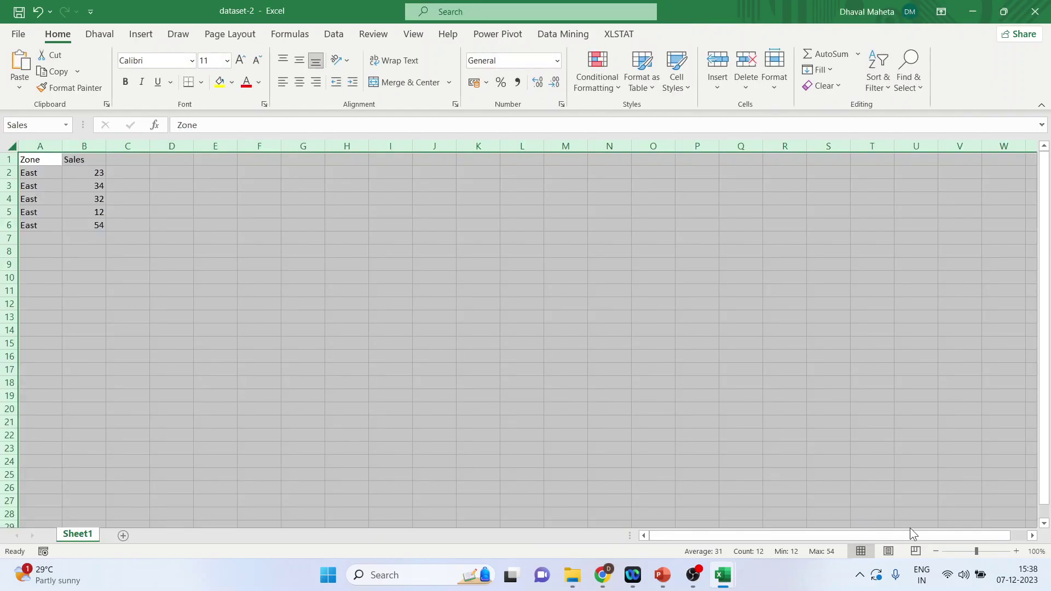
pyautogui.click(1017, 552)
pyautogui.click(1016, 551)
pyautogui.click(1016, 551)
pyautogui.click(1016, 551)
pyautogui.click(1016, 551)
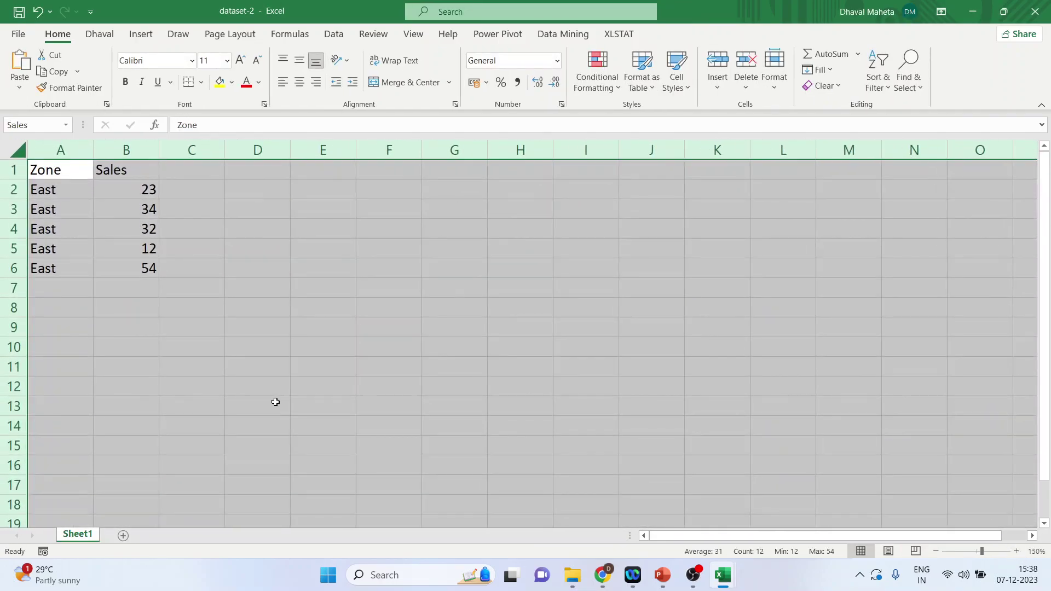
pyautogui.click(299, 391)
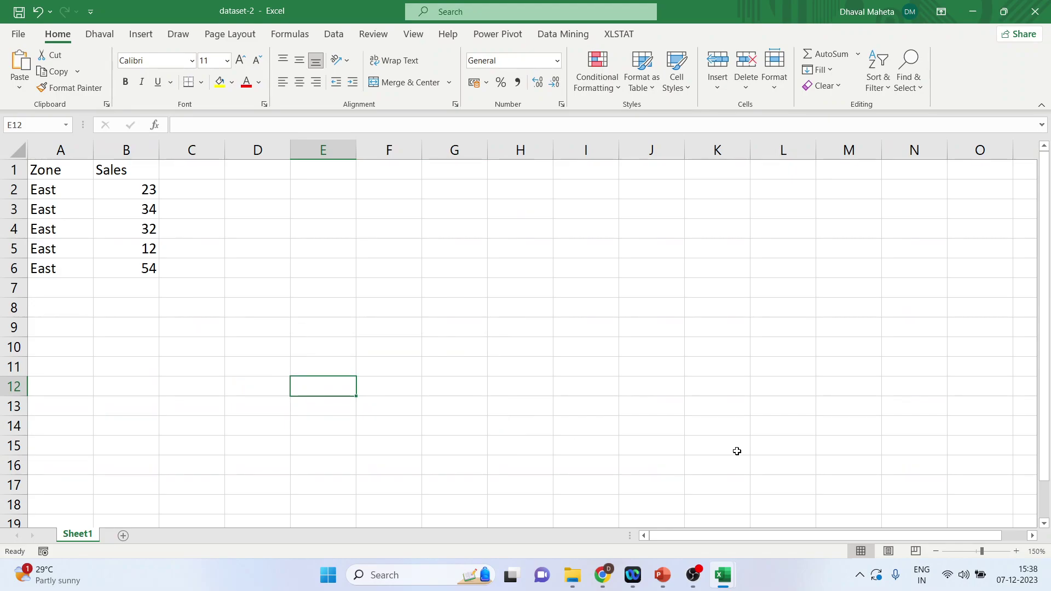
# Switch back to dataset-1 and arrange the two open workbook windows horizontally
pyautogui.moveTo(723, 575)
pyautogui.click(685, 525)
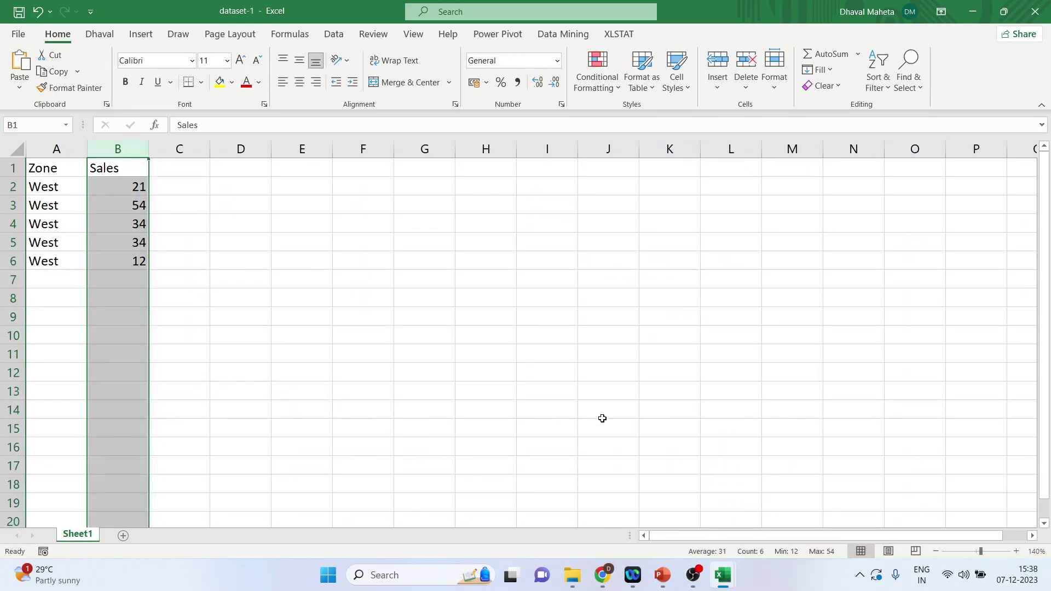
pyautogui.click(414, 37)
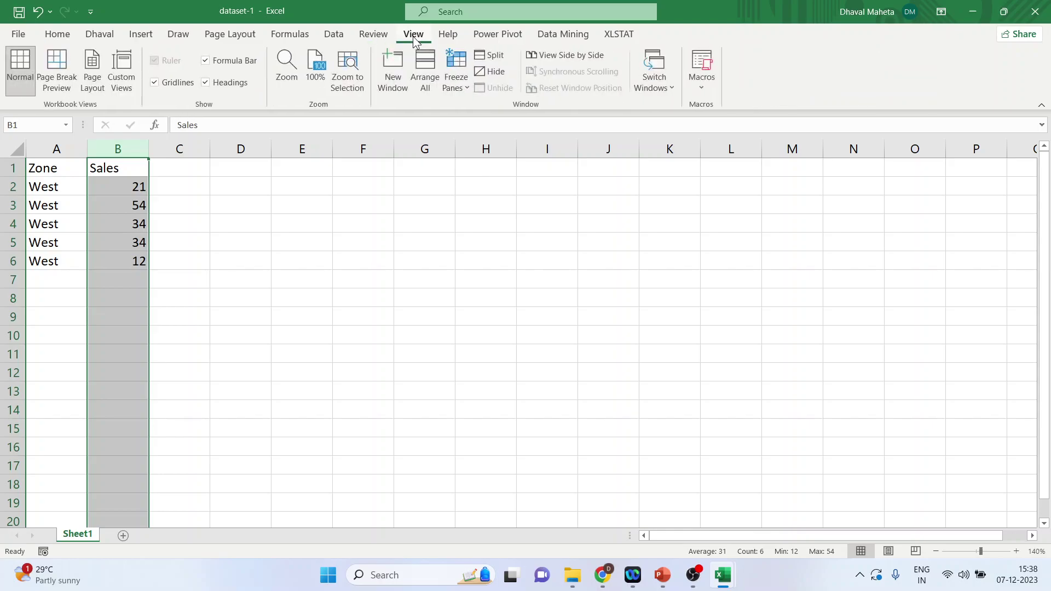
pyautogui.click(426, 74)
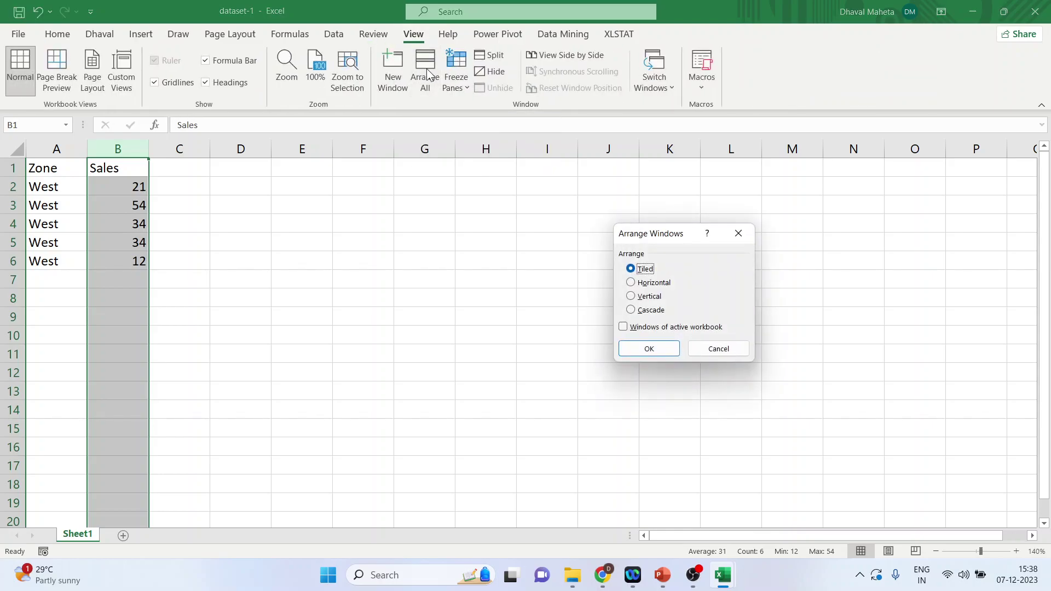
pyautogui.click(632, 283)
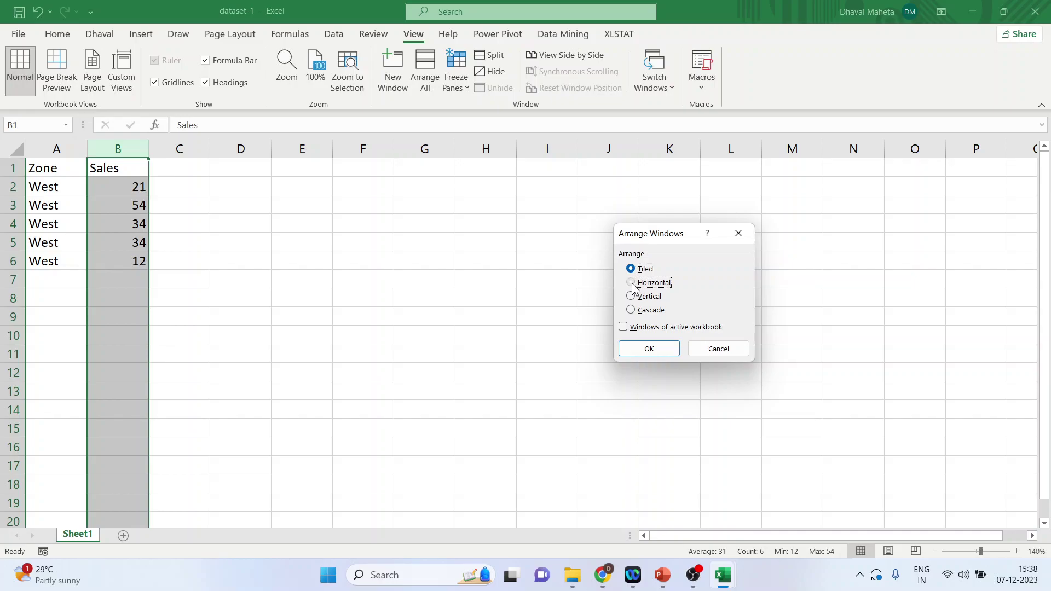
pyautogui.click(652, 351)
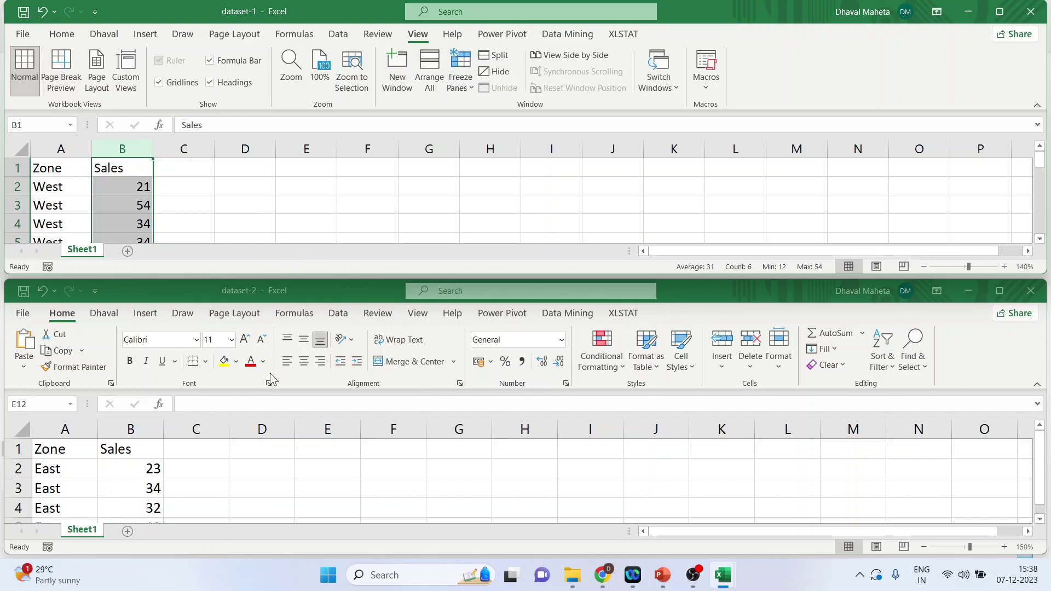
# Rearrange the two workbook windows vertically and check whether scrolling dataset-1 affects dataset-2
pyautogui.click(427, 88)
pyautogui.click(635, 298)
pyautogui.click(653, 350)
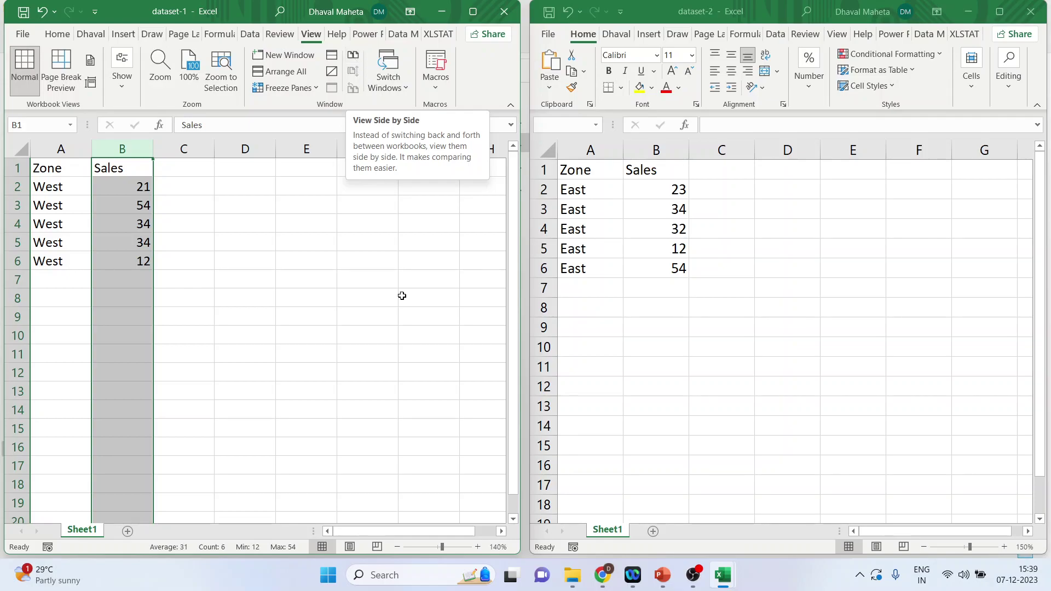
pyautogui.click(513, 519)
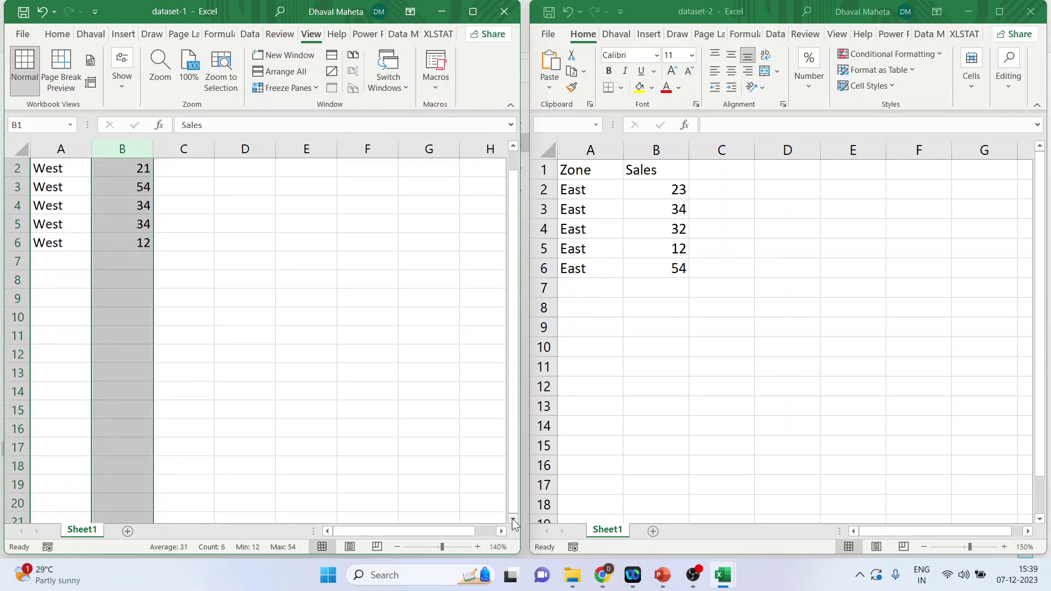
pyautogui.moveTo(513, 492); pyautogui.dragTo(512, 417)
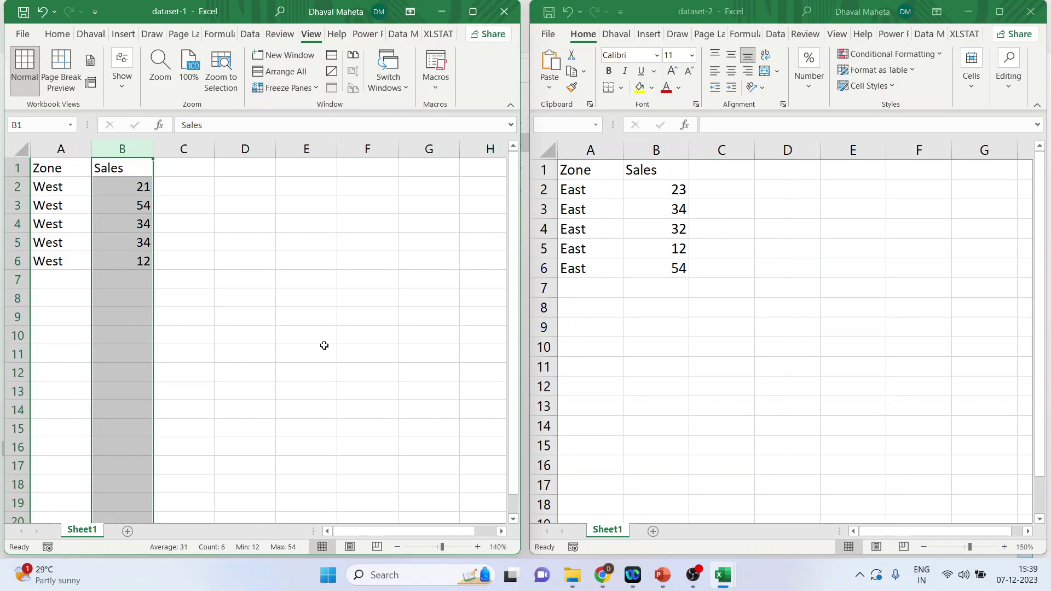
# View dataset-1 and dataset-2 side by side and try Synchronous Scrolling
pyautogui.click(354, 57)
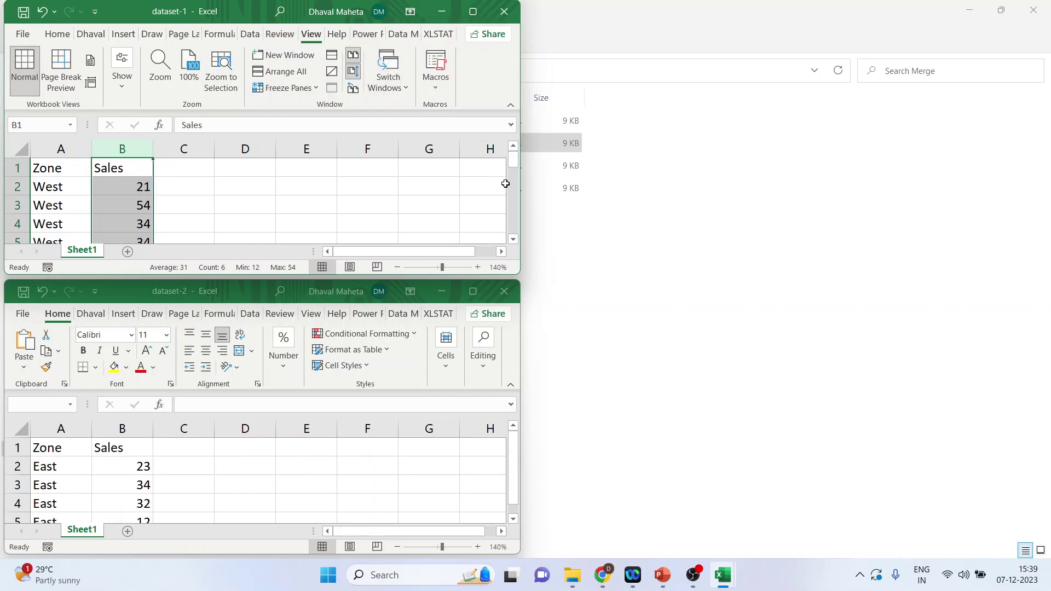
pyautogui.click(355, 73)
pyautogui.click(513, 240)
pyautogui.click(514, 147)
# Widen both workbook windows to nearly the full screen width and test synchronous scrolling down to row 6
pyautogui.moveTo(520, 144); pyautogui.dragTo(1043, 144)
pyautogui.moveTo(524, 411); pyautogui.dragTo(1043, 393)
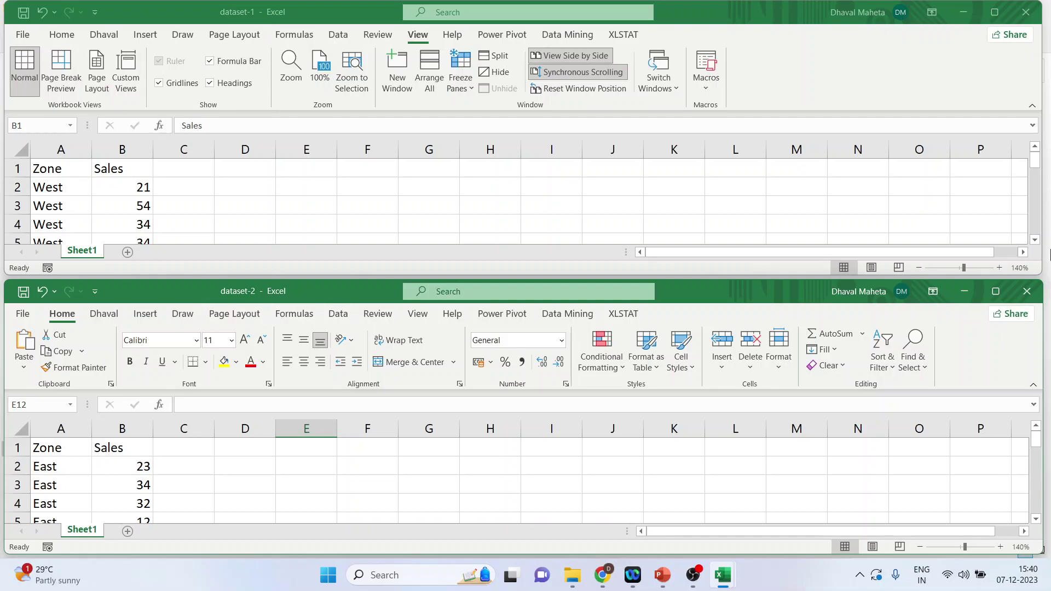
pyautogui.click(1035, 240)
pyautogui.click(1034, 240)
pyautogui.click(1035, 240)
pyautogui.click(1034, 239)
pyautogui.click(1034, 240)
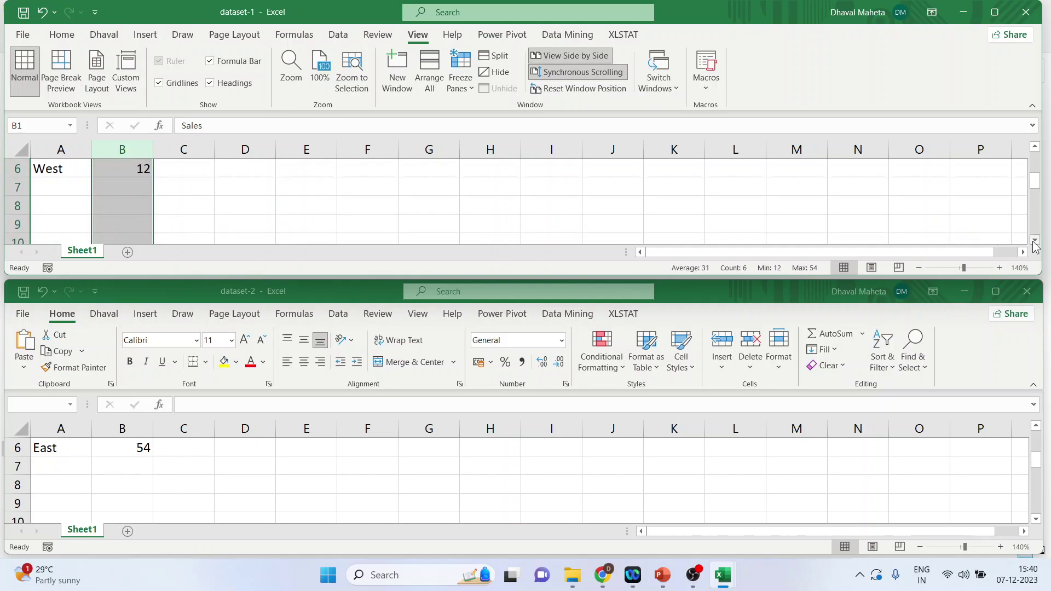
# Reset the side-by-side window positions, and cascade the two workbooks with dataset-1 shifted to expose more of dataset-2
pyautogui.click(599, 90)
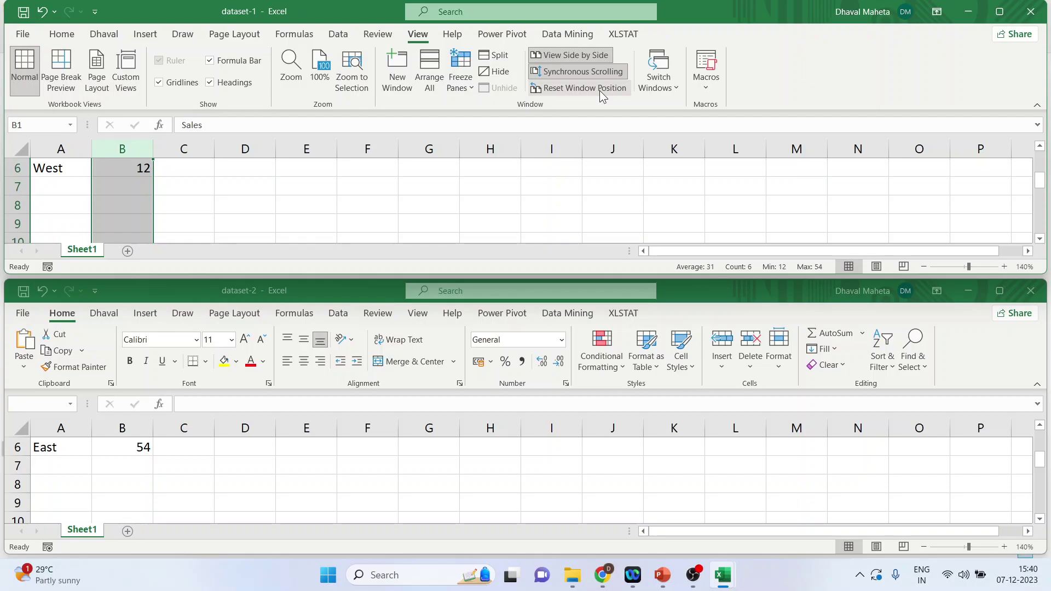
pyautogui.click(430, 77)
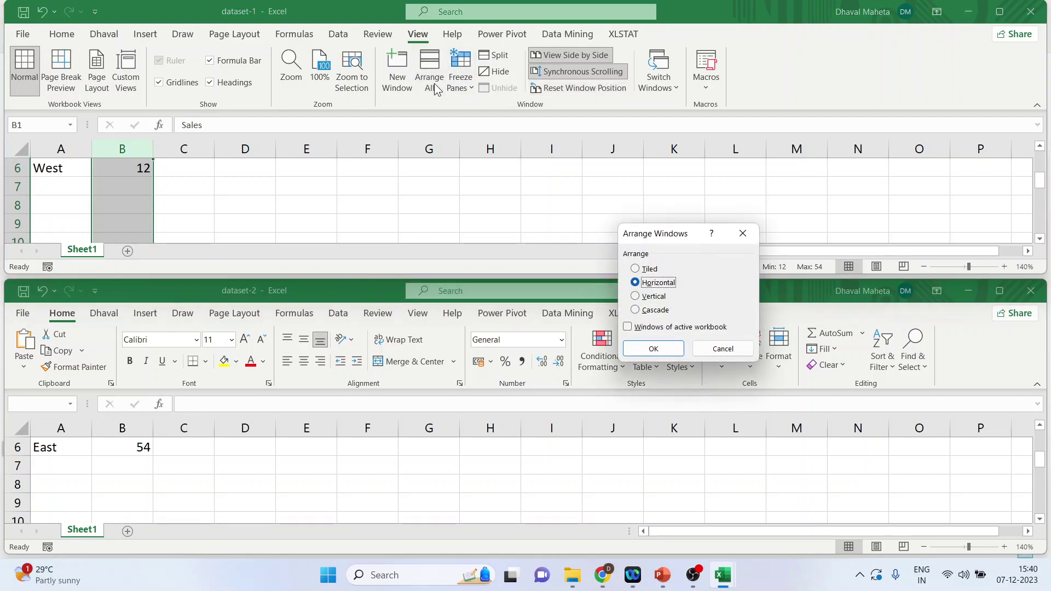
pyautogui.click(635, 310)
pyautogui.click(653, 348)
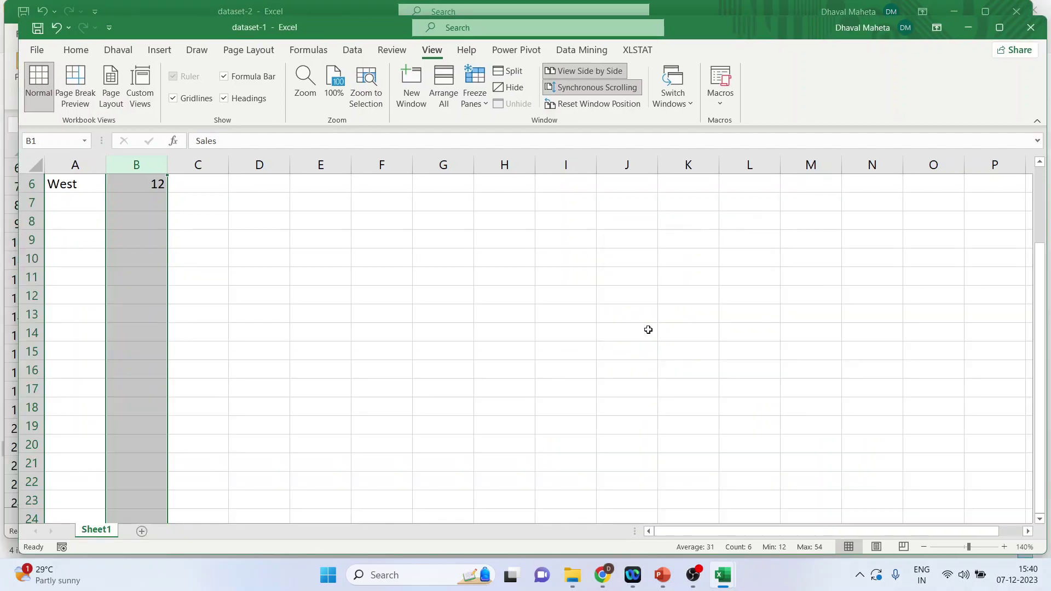
pyautogui.moveTo(340, 36); pyautogui.dragTo(402, 60)
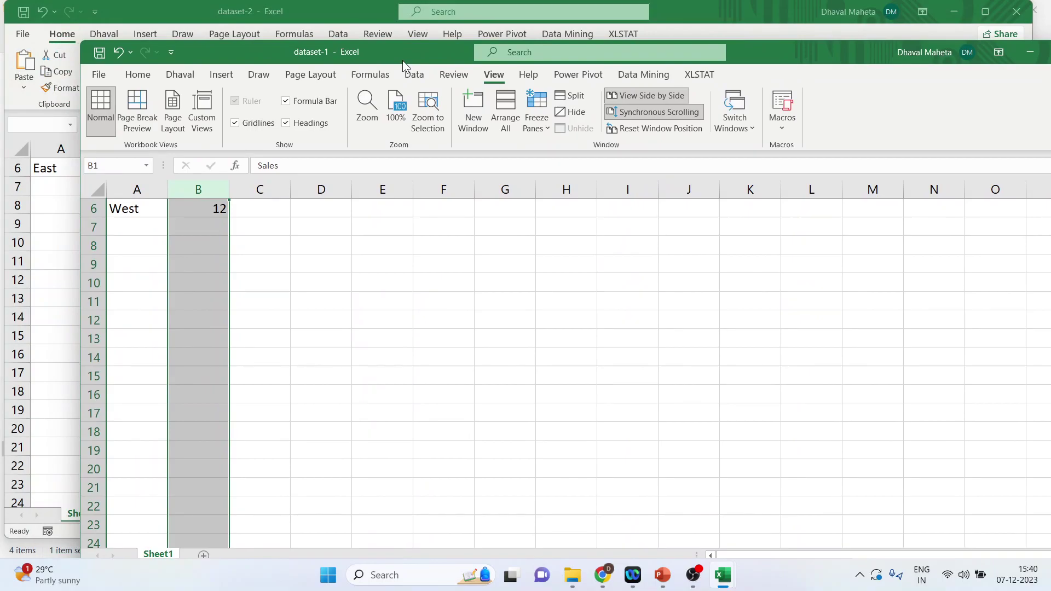
# Open the dataset-3 and dataset-4 workbooks from the Merge folder
pyautogui.click(572, 575)
pyautogui.doubleClick(235, 170)
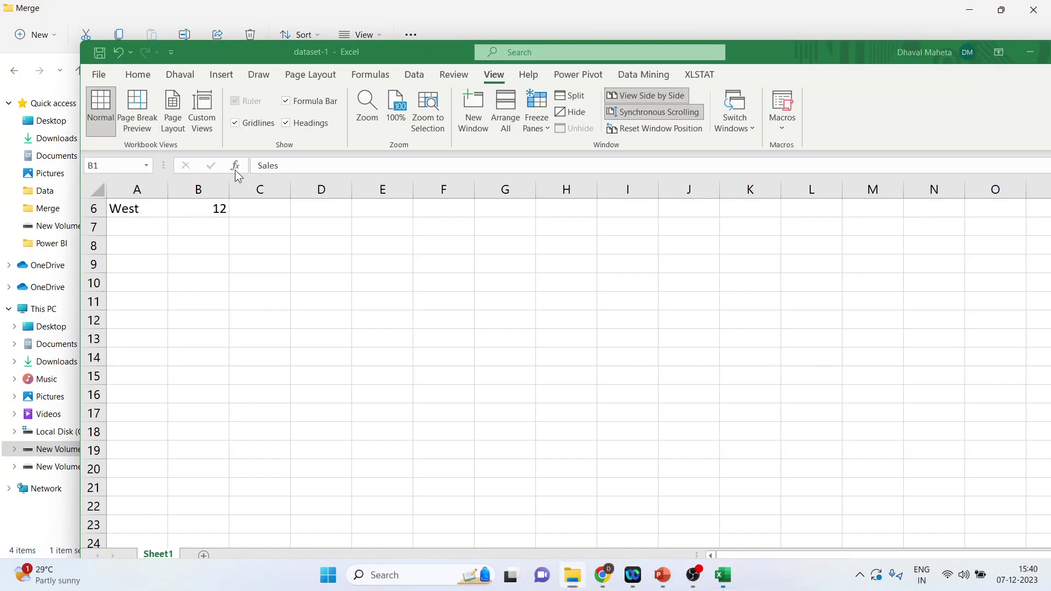
pyautogui.click(572, 575)
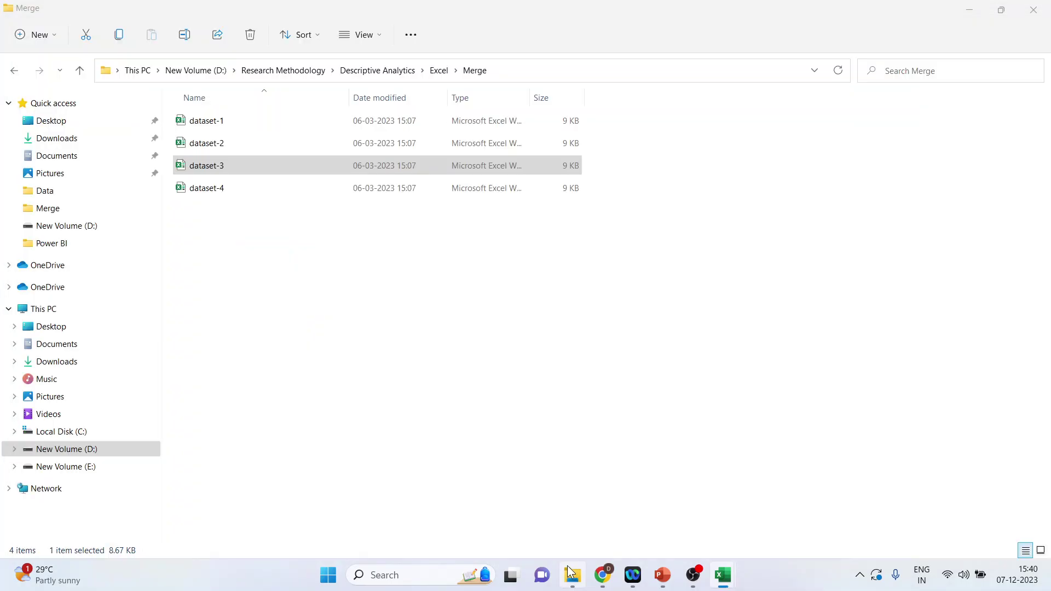
pyautogui.click(215, 189)
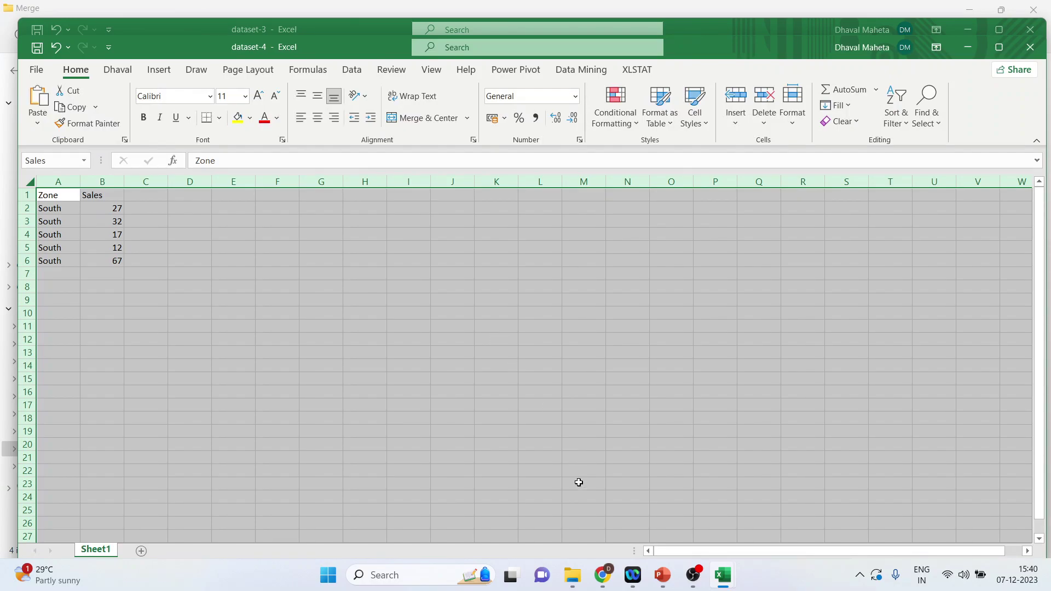
# Arrange the four open dataset workbooks in a Tiled layout and try scrolling the dataset-4 window
pyautogui.moveTo(587, 585)
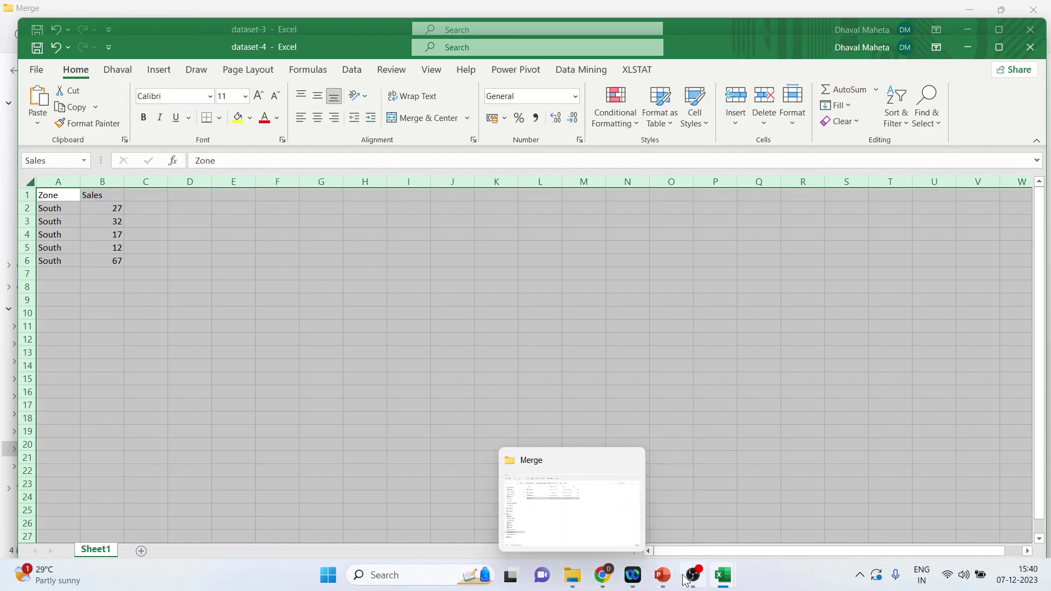
pyautogui.click(438, 74)
pyautogui.click(443, 111)
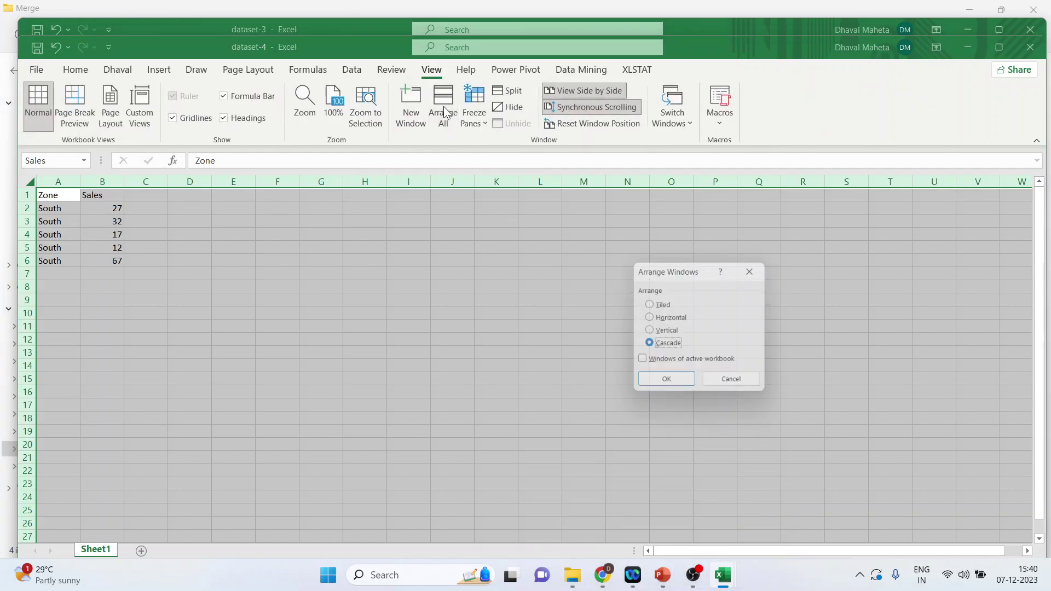
pyautogui.click(650, 305)
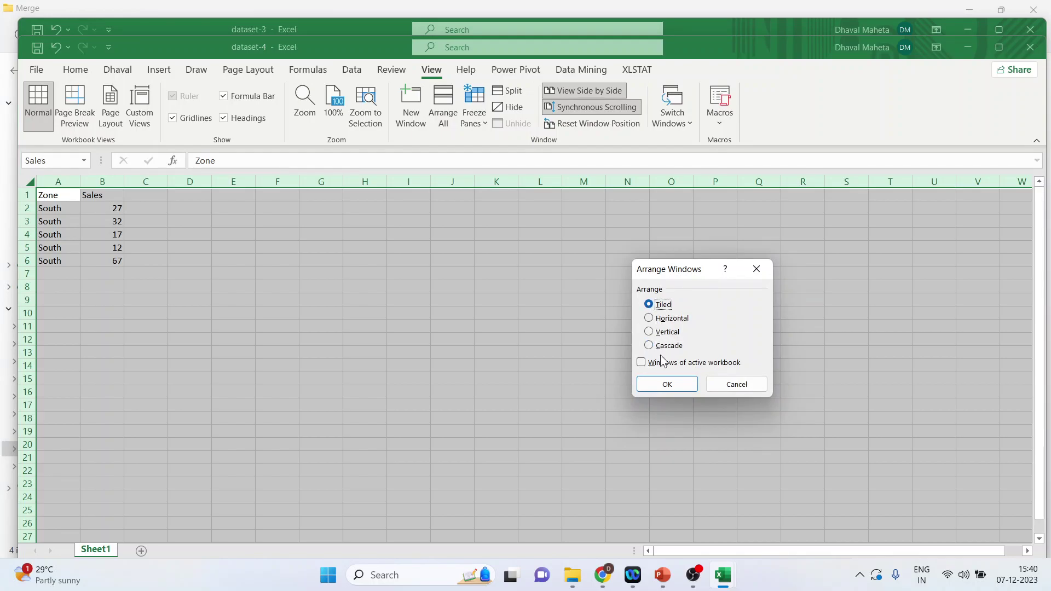
pyautogui.click(667, 383)
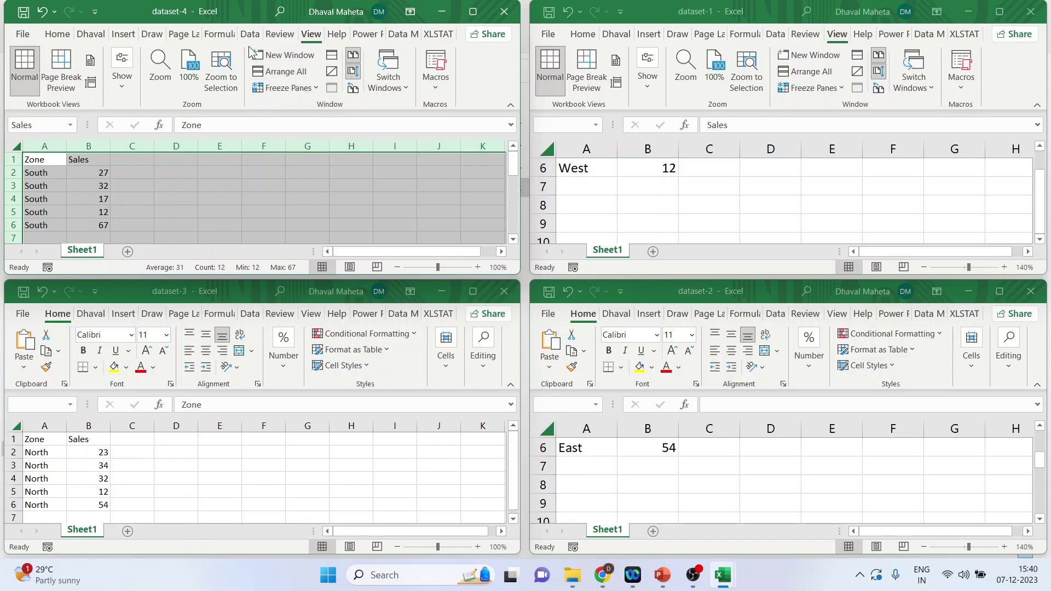
pyautogui.click(513, 240)
pyautogui.click(513, 240)
pyautogui.click(514, 241)
pyautogui.moveTo(514, 180); pyautogui.dragTo(515, 167)
# Rearrange all four open dataset workbooks in a Cascade layout
pyautogui.click(301, 78)
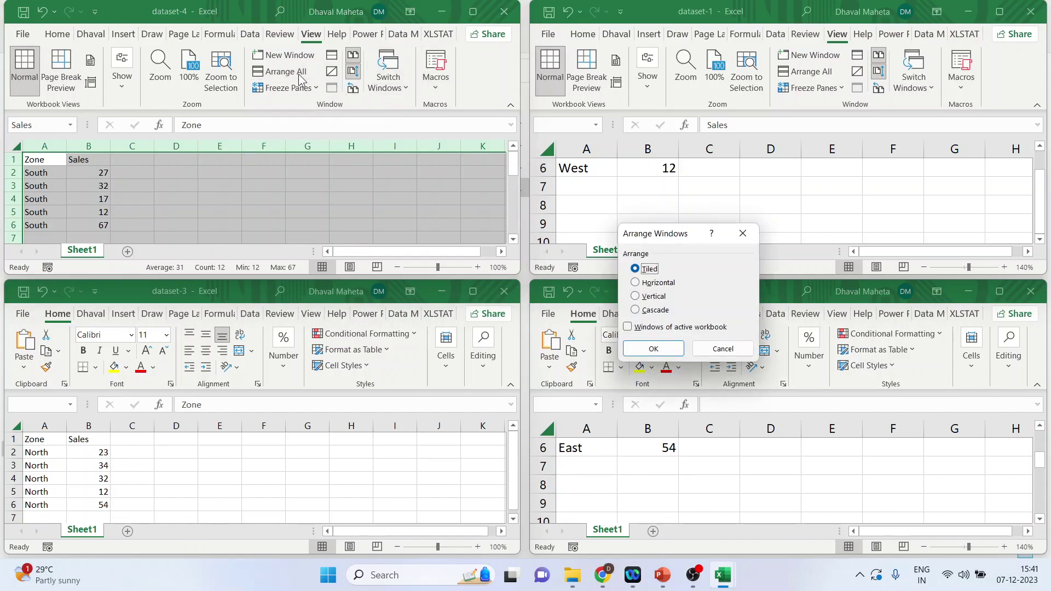
pyautogui.click(636, 311)
pyautogui.click(654, 349)
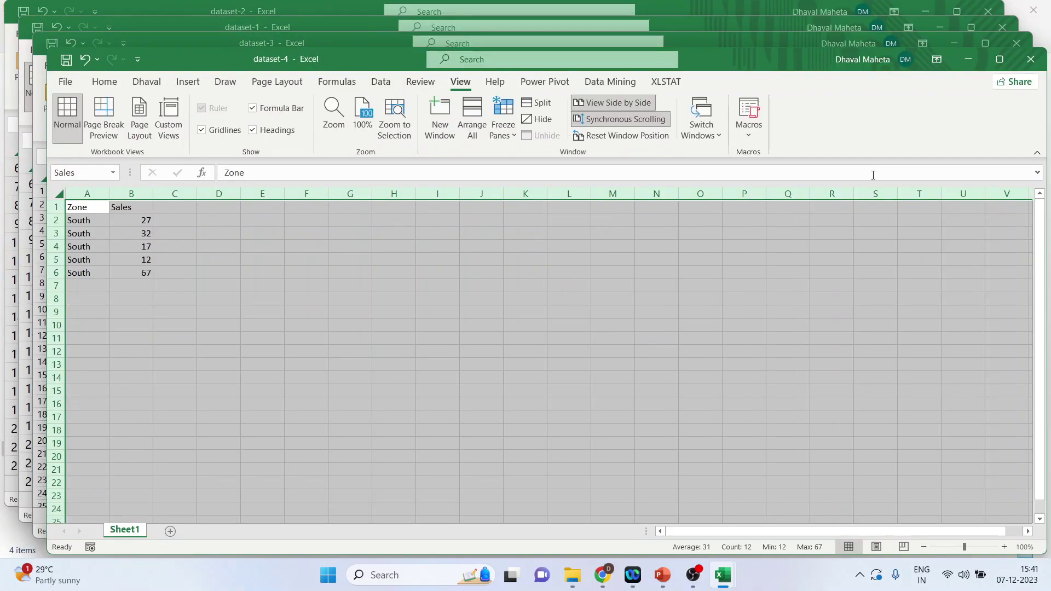
# Close dataset-4, dataset-3 and dataset-1, and maximize the dataset-2 workbook with its data rows in view
pyautogui.click(1033, 65)
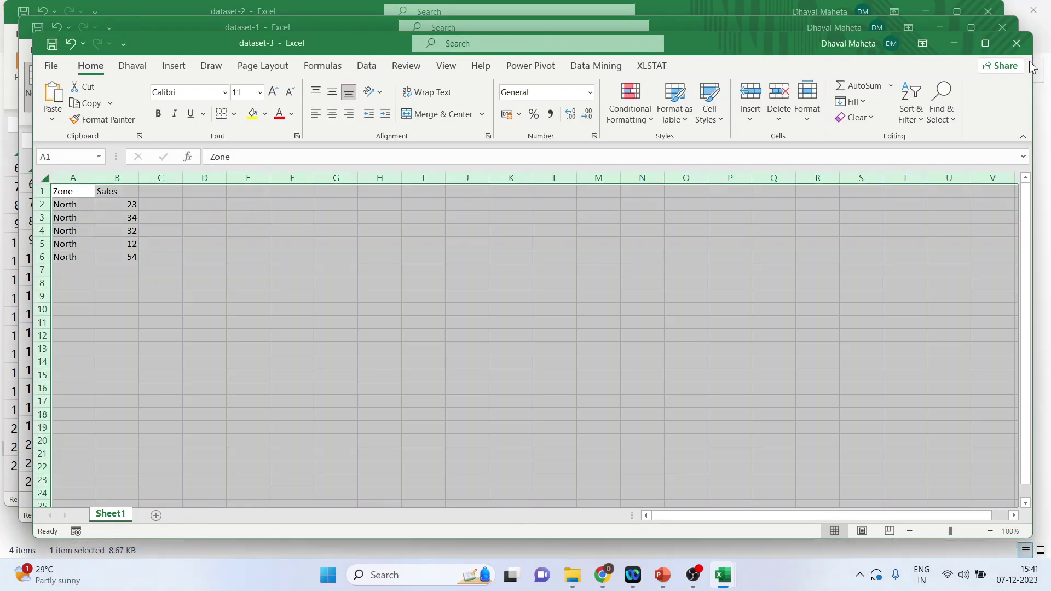
pyautogui.click(1017, 42)
pyautogui.click(1008, 27)
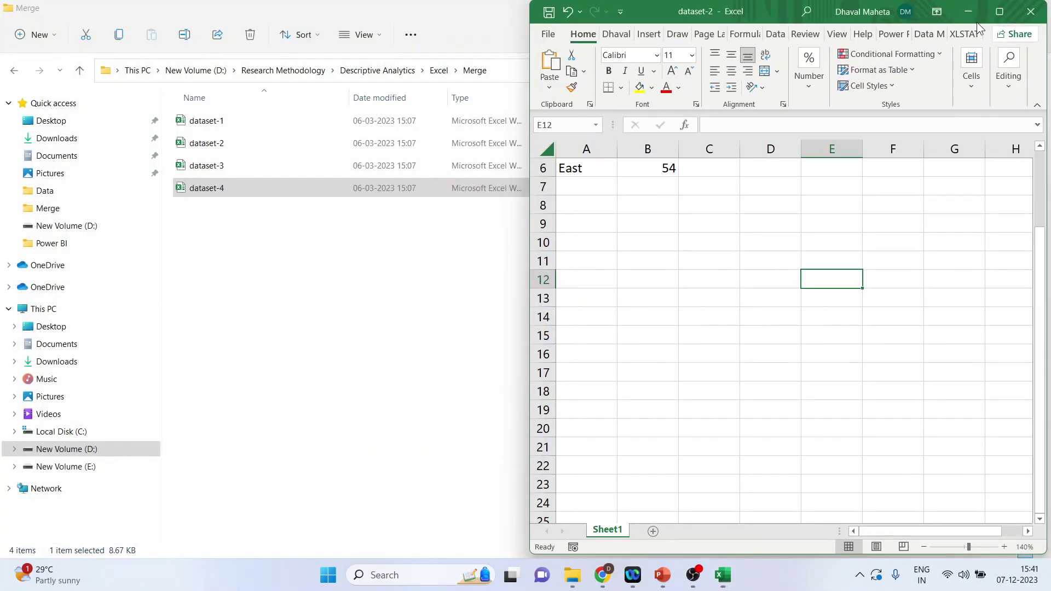
pyautogui.click(997, 11)
pyautogui.scroll(2, 462, 288)
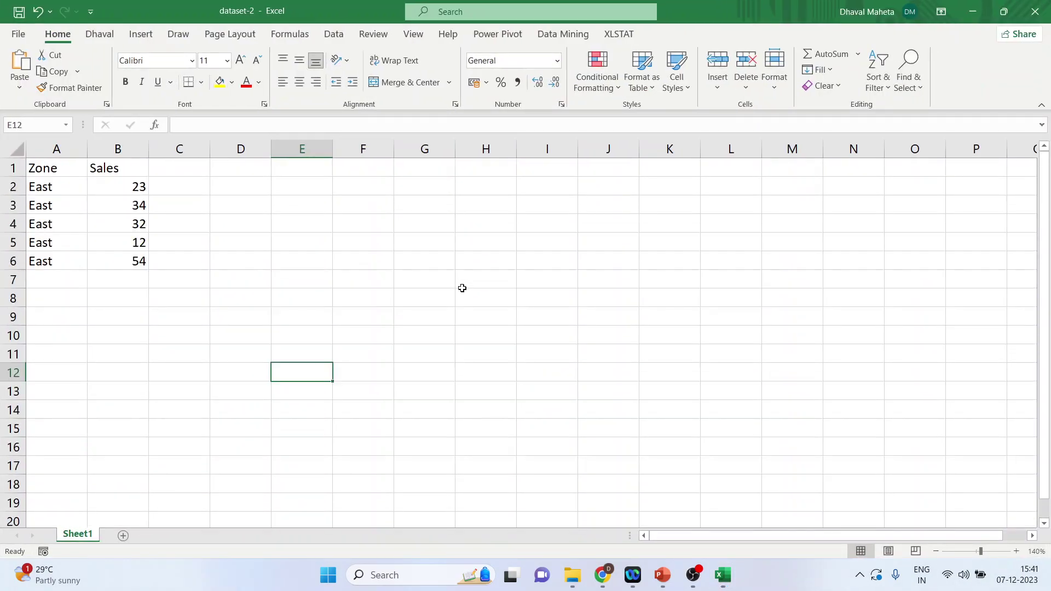
# Split the dataset-2 worksheet window into four panes at cell H9
pyautogui.click(413, 37)
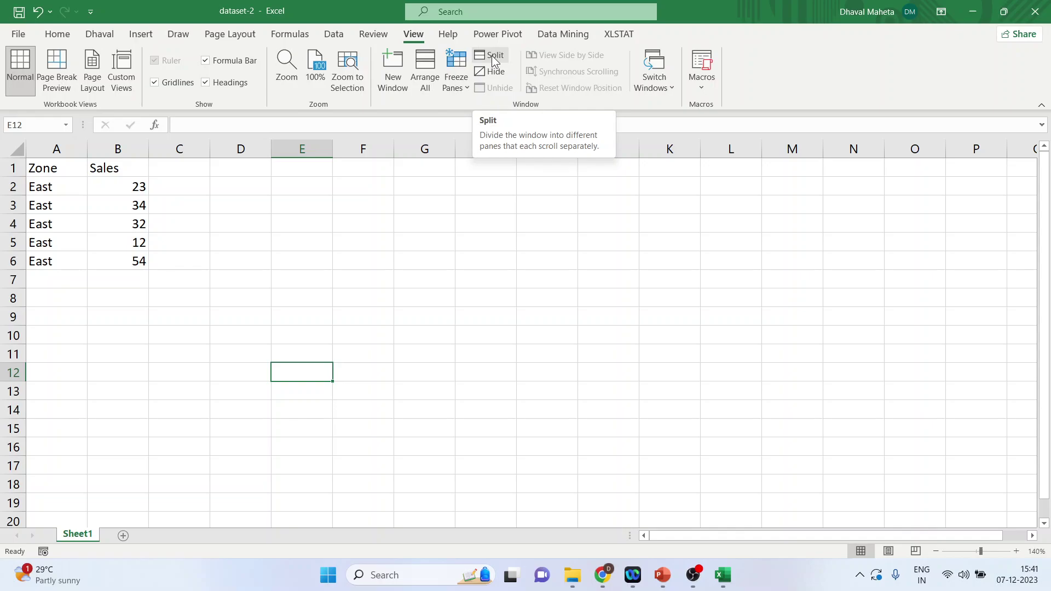
pyautogui.click(161, 280)
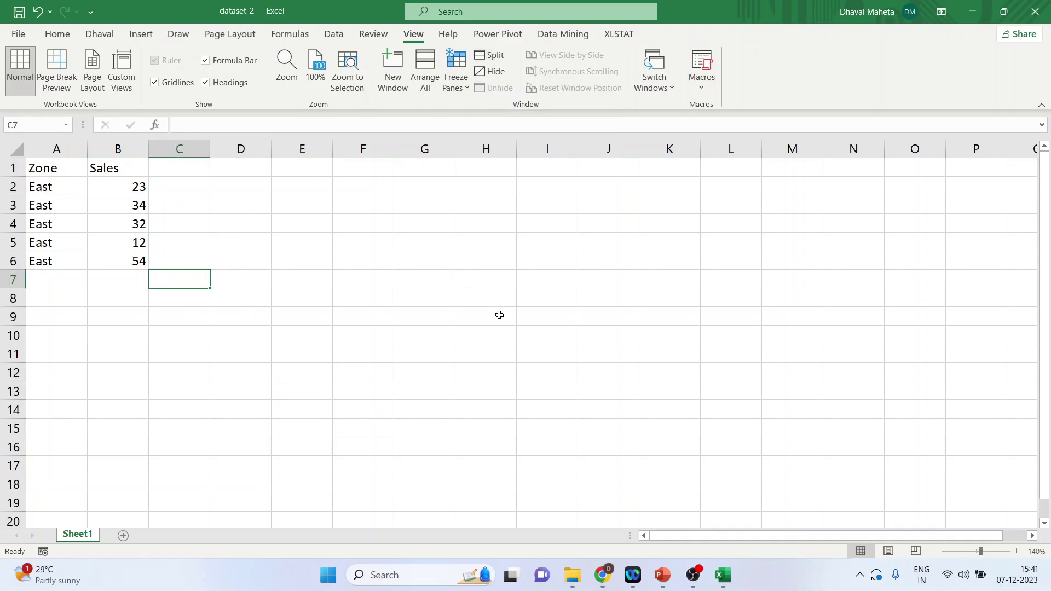
pyautogui.click(499, 315)
pyautogui.click(491, 56)
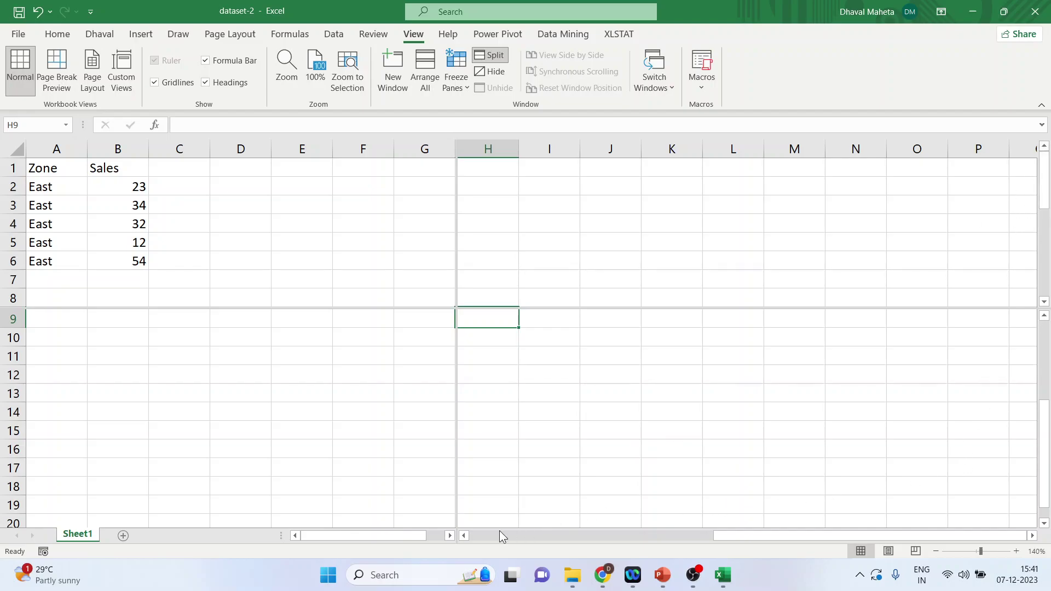
# Scroll the right-hand panes back to column A and the lower panes up to row 1 so every pane shows the data
pyautogui.click(465, 536)
pyautogui.click(465, 536)
pyautogui.click(465, 536)
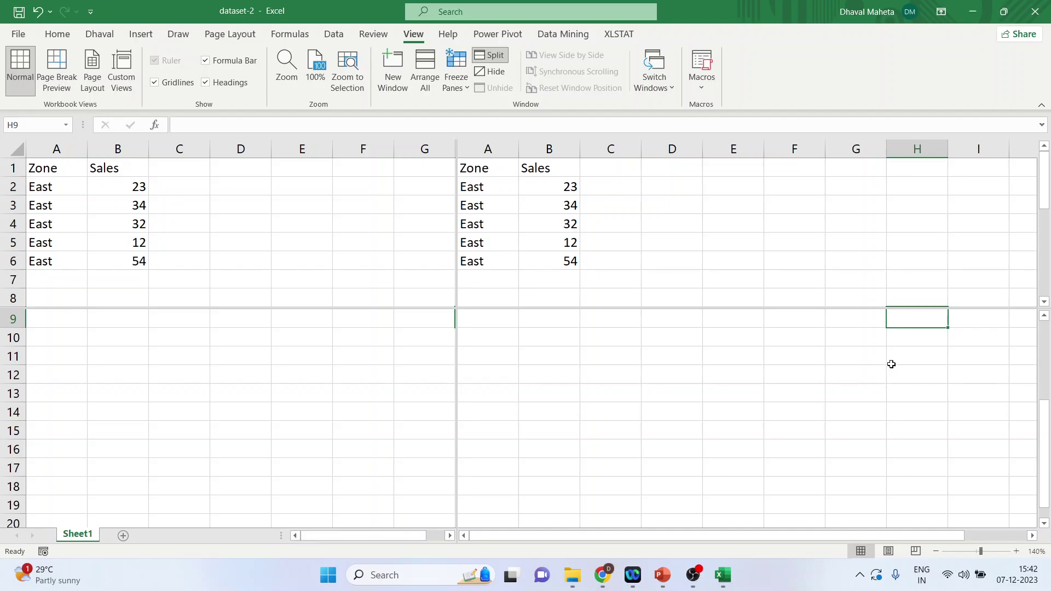
pyautogui.click(1044, 316)
pyautogui.click(1044, 316)
pyautogui.click(1044, 316)
pyautogui.click(1044, 316)
pyautogui.click(1044, 316)
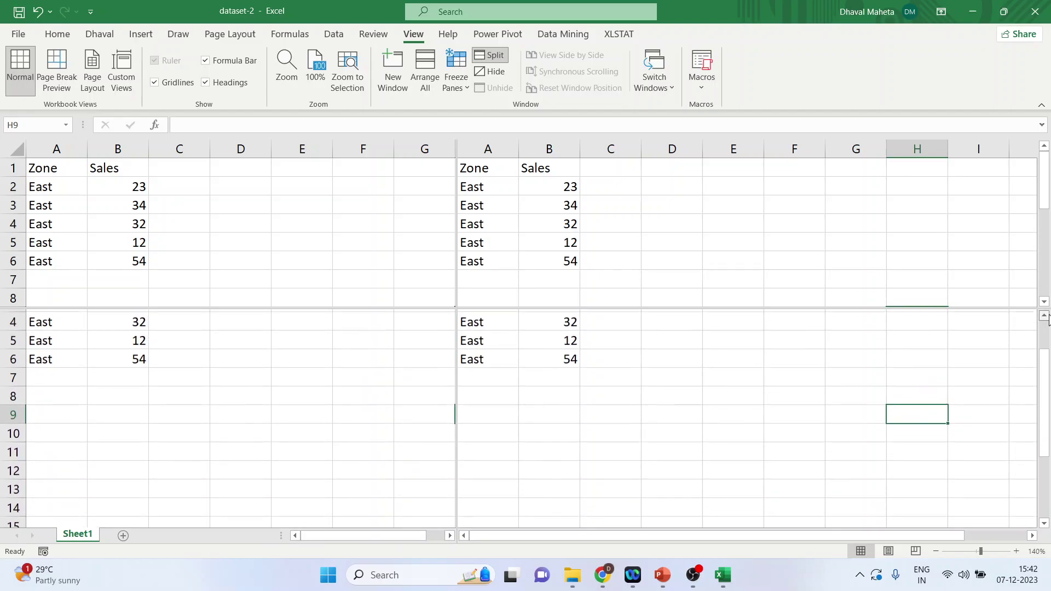
pyautogui.click(1044, 316)
pyautogui.click(1044, 316)
pyautogui.click(1044, 316)
# Select the data range A2:B6 in the split worksheet, and switch to the Viewing Data presentation in PowerPoint
pyautogui.moveTo(59, 179); pyautogui.dragTo(118, 264)
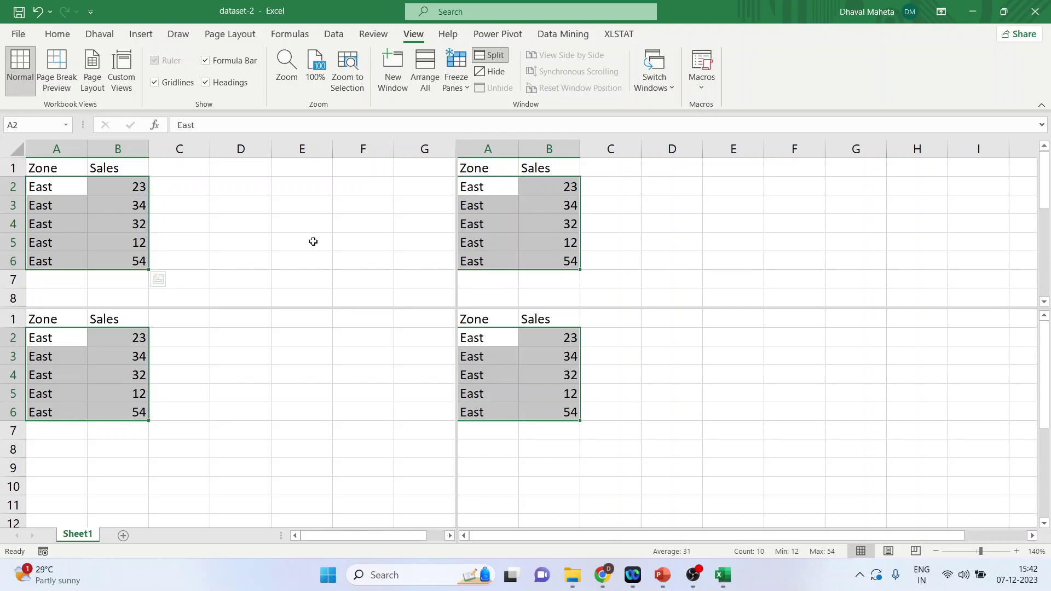
pyautogui.hotkey('alt', 'Tab')
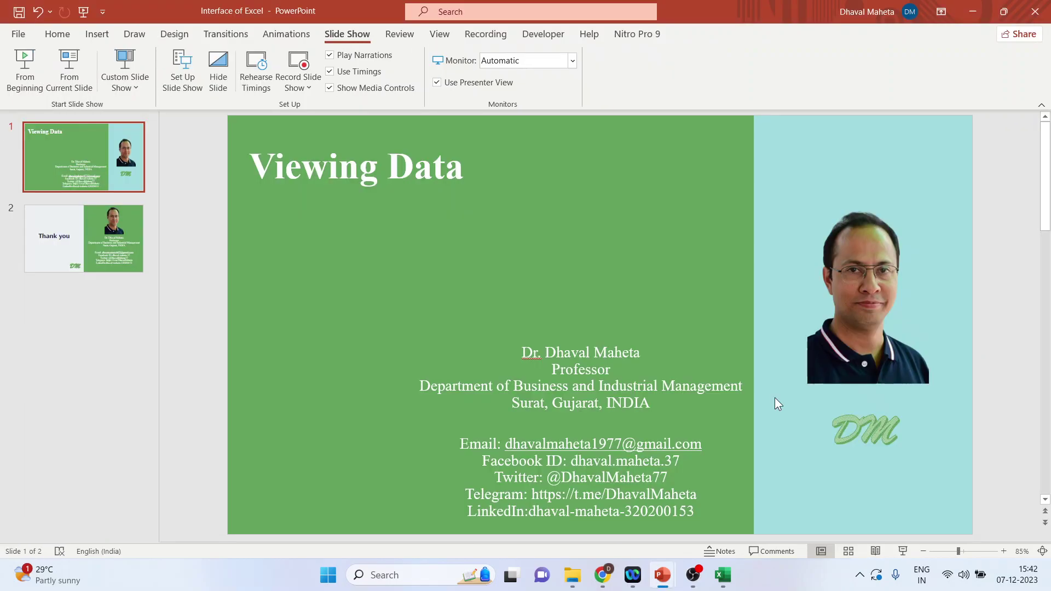